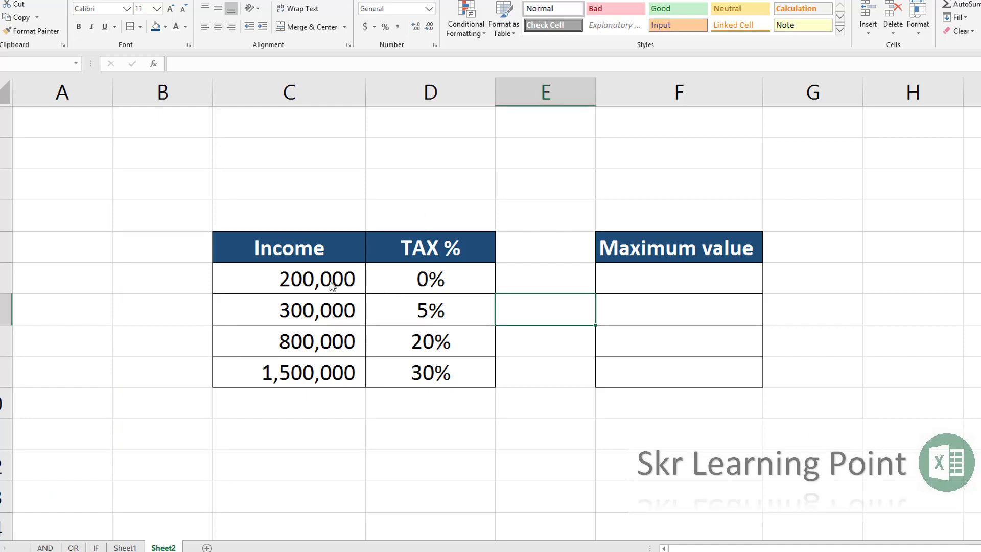
- Enter =C6*D6 in F6 and copy the tax formula down to F7:F9
{"action": "left_click_drag", "start_coordinate": [444, 280], "coordinate": [454, 367]}
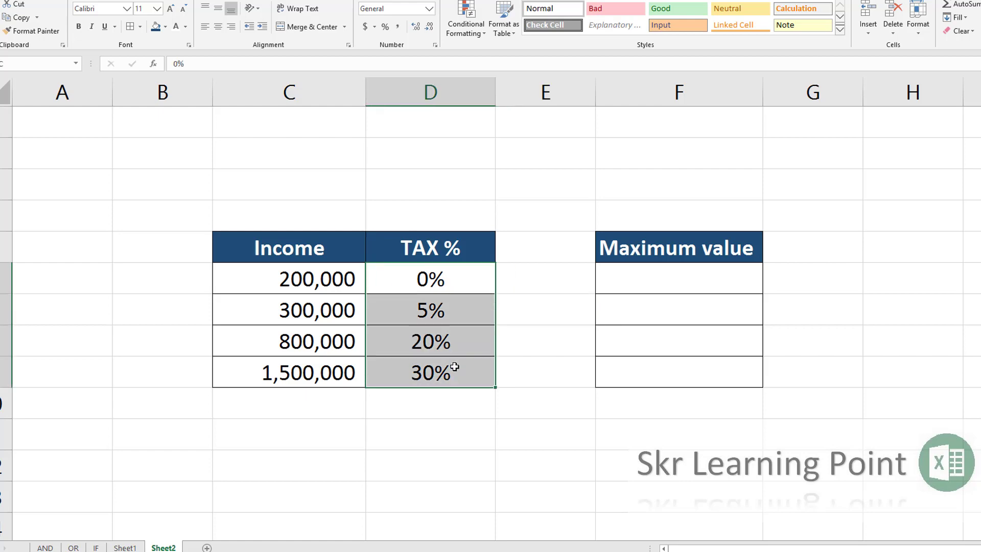
{"action": "left_click", "coordinate": [657, 283]}
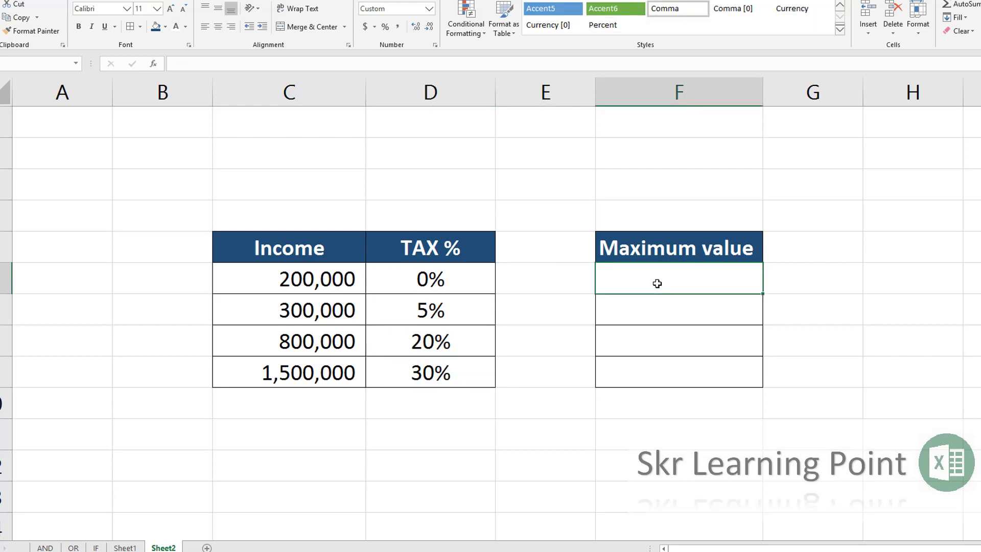
{"action": "type", "text": "="}
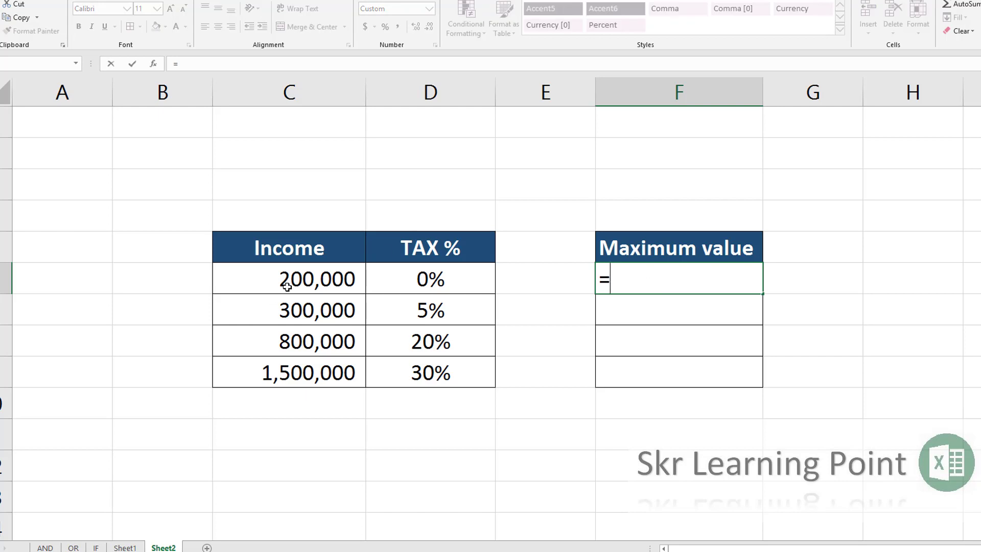
{"action": "left_click", "coordinate": [287, 286]}
{"action": "type", "text": "*"}
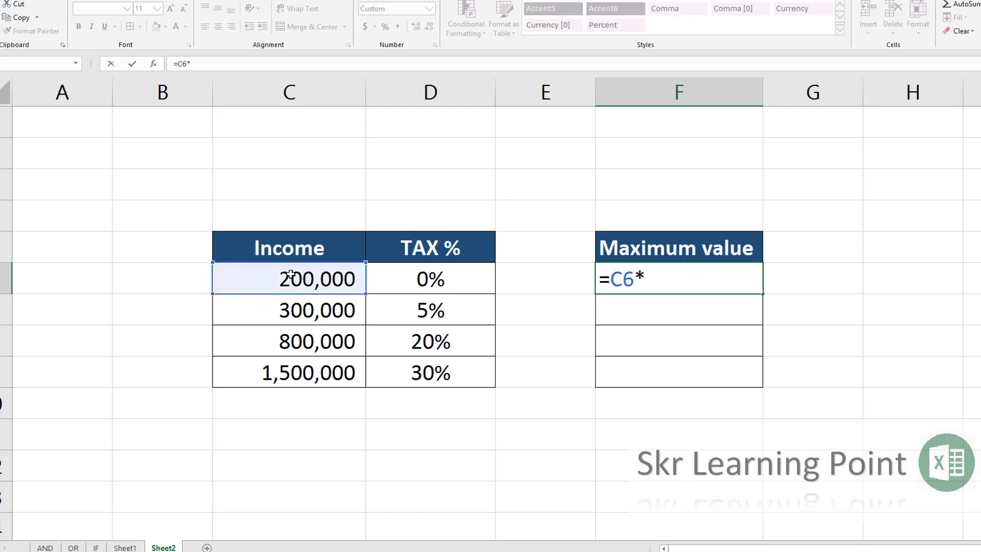
{"action": "left_click", "coordinate": [437, 276]}
{"action": "key", "text": "ctrl+Return"}
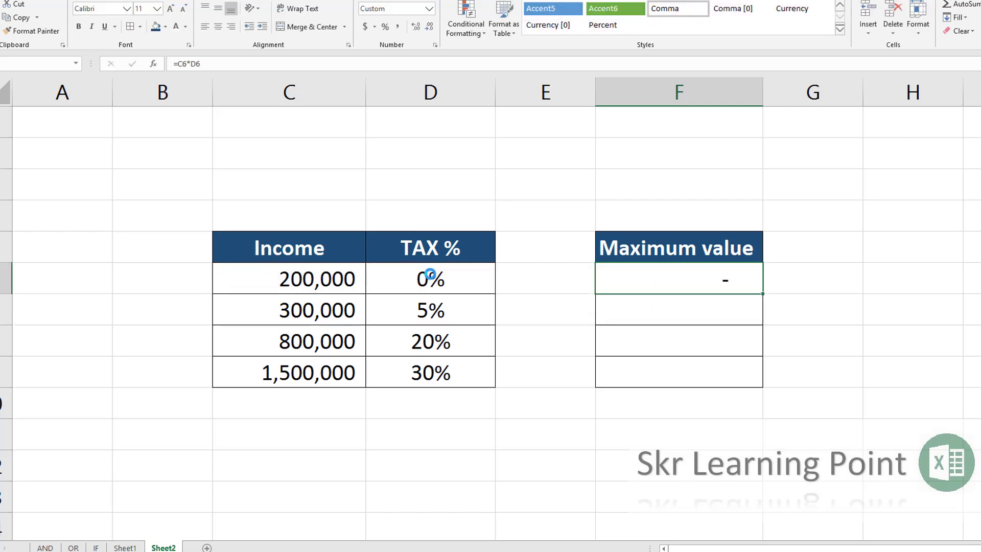
{"action": "key", "text": "ctrl+c"}
{"action": "key", "text": "shift+Down"}
{"action": "key", "text": "shift+Down"}
{"action": "key", "text": "shift+Down"}
{"action": "key", "text": "ctrl+v"}
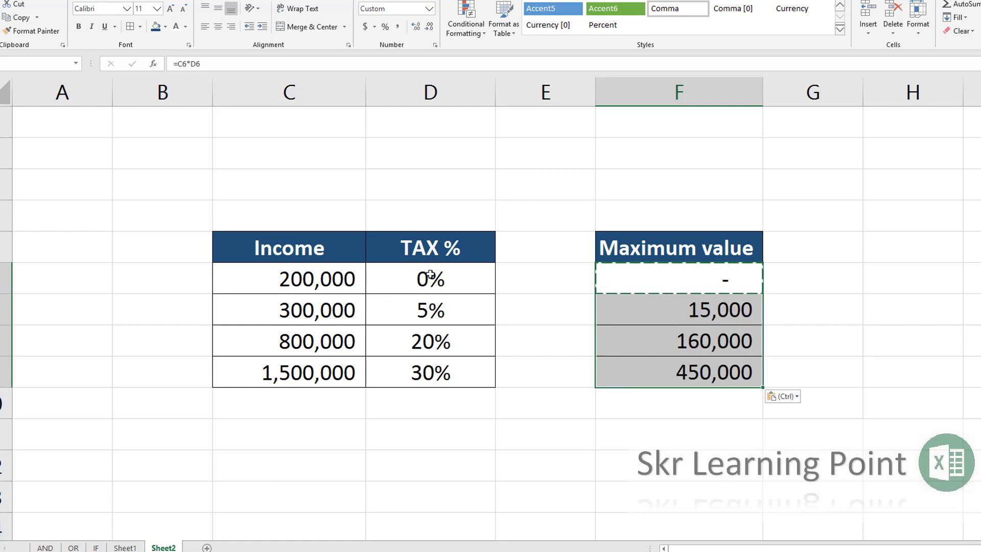
{"action": "key", "text": "Escape"}
{"action": "key", "text": "Escape"}
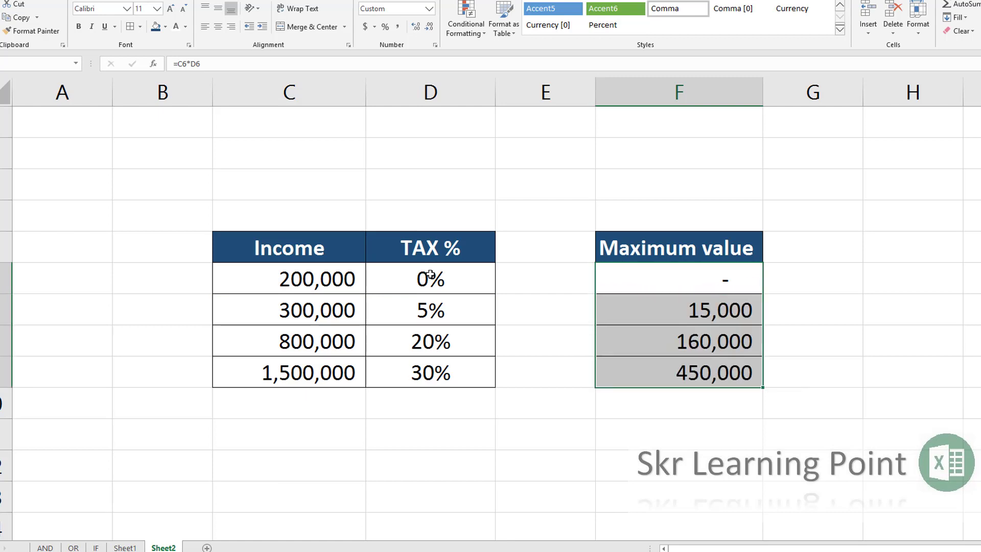
- Change the 300,000 income in C7 to -300000
{"action": "key", "text": "Left"}
{"action": "key", "text": "Left"}
{"action": "key", "text": "Down"}
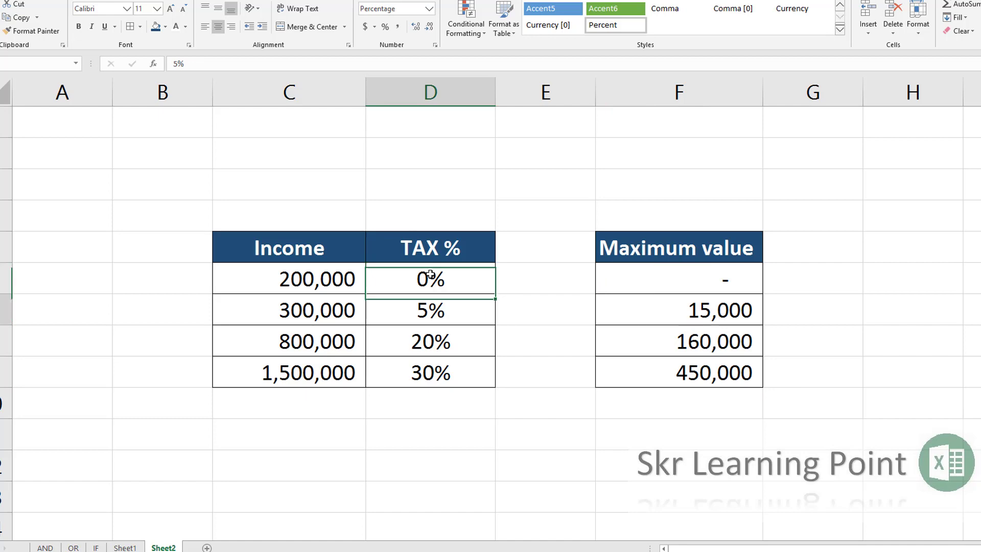
{"action": "key", "text": "Left"}
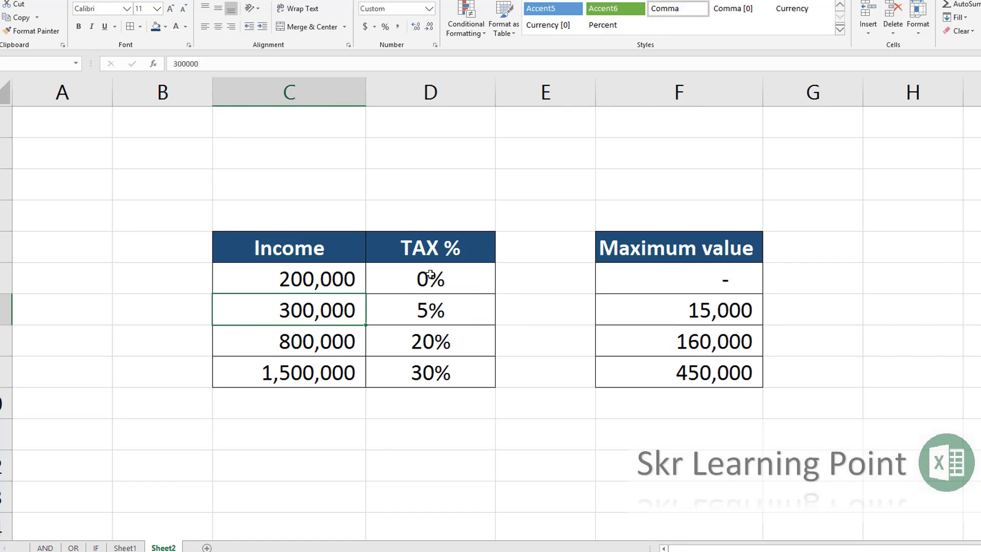
{"action": "key", "text": "Down"}
{"action": "key", "text": "F2"}
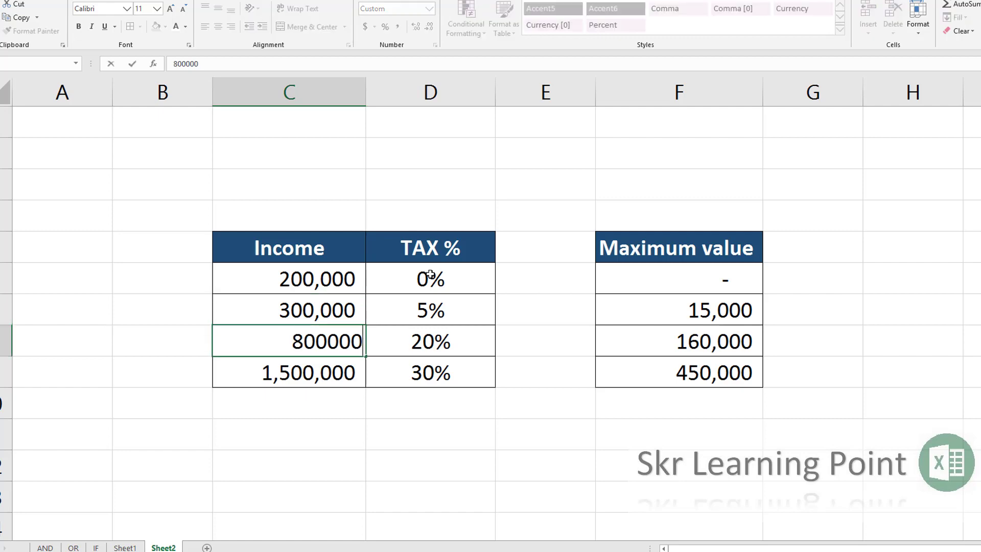
{"action": "key", "text": "Escape"}
{"action": "key", "text": "Up"}
{"action": "key", "text": "F2"}
{"action": "type", "text": "-"}
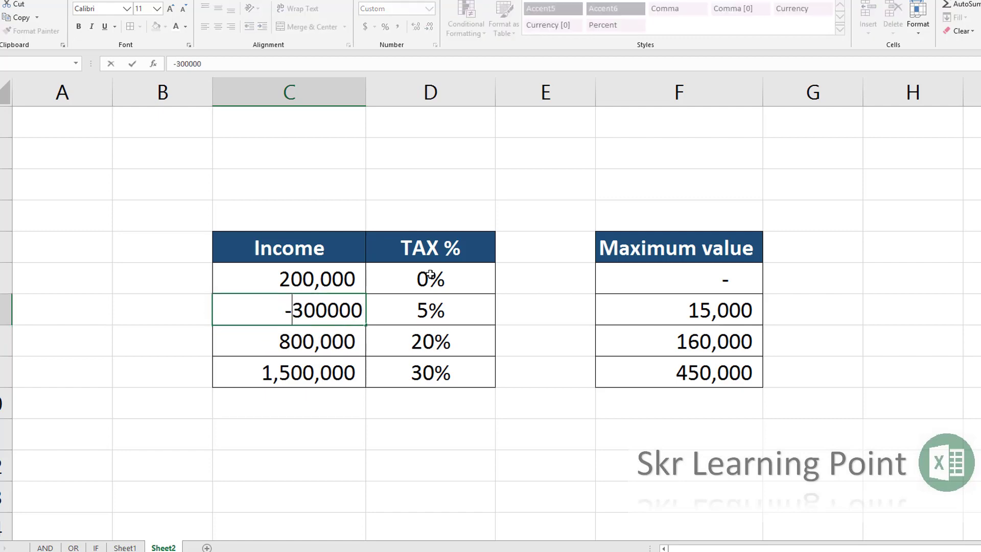
{"action": "key", "text": "Return"}
- Check the recalculated tax results and fill the formula down through F6:F9
{"action": "key", "text": "Up"}
{"action": "key", "text": "Right"}
{"action": "key", "text": "Right"}
{"action": "key", "text": "Right"}
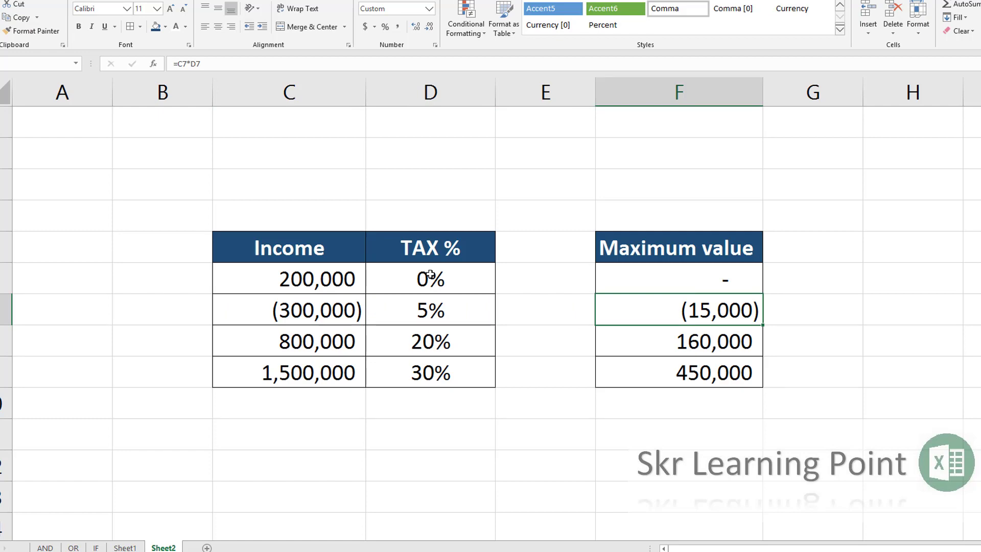
{"action": "key", "text": "Left"}
{"action": "key", "text": "Left"}
{"action": "key", "text": "Left"}
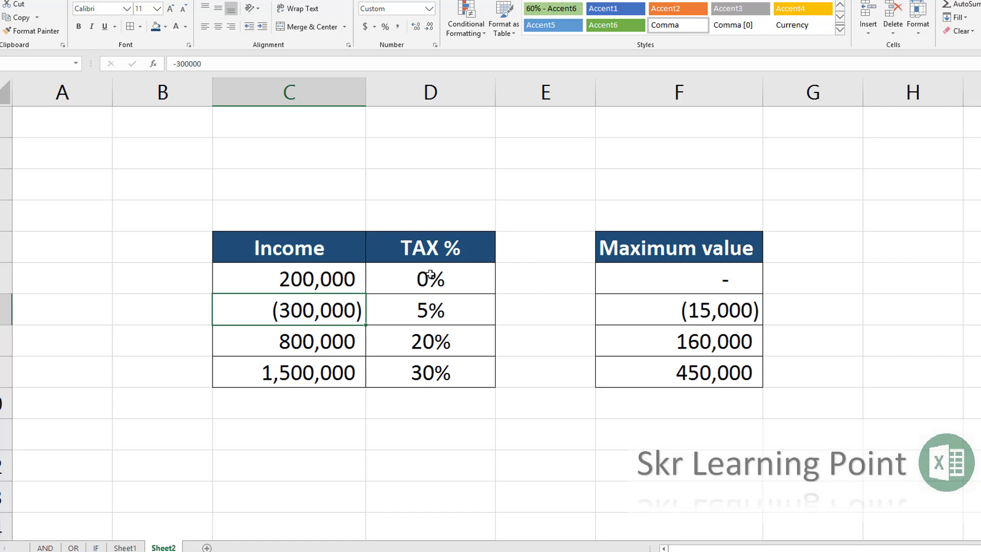
{"action": "key", "text": "Right"}
{"action": "key", "text": "Right"}
{"action": "key", "text": "Right"}
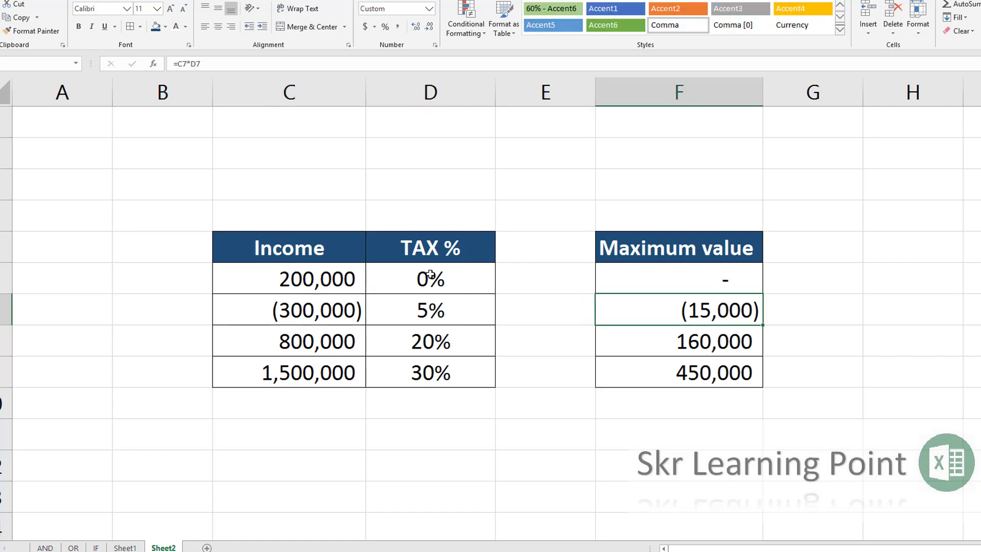
{"action": "key", "text": "Up"}
{"action": "key", "text": "shift+Down"}
{"action": "key", "text": "shift+Down"}
{"action": "key", "text": "shift+Down"}
{"action": "key", "text": "ctrl+d"}
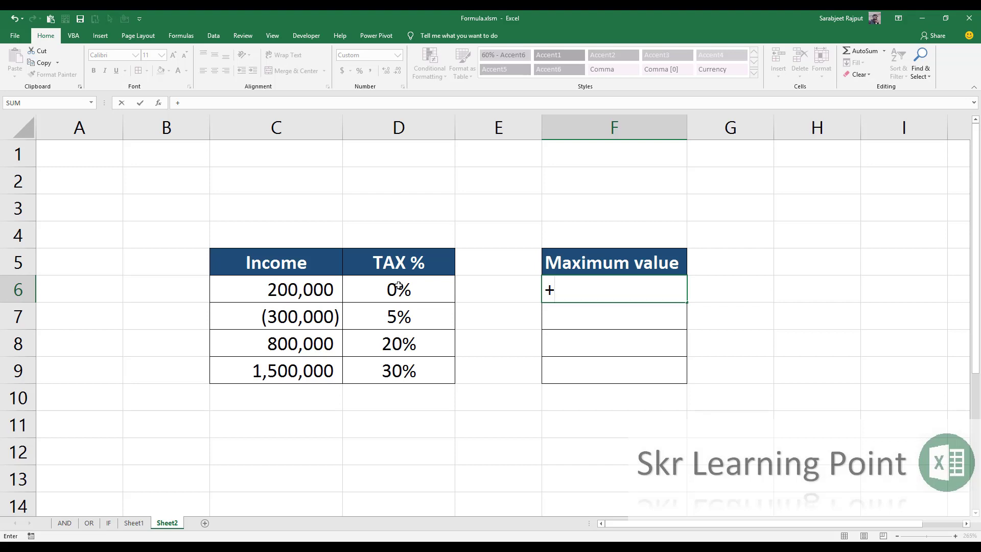
- Type +MAX(0,C6*D6) into F6, leaving it unentered
{"action": "type", "text": "m"}
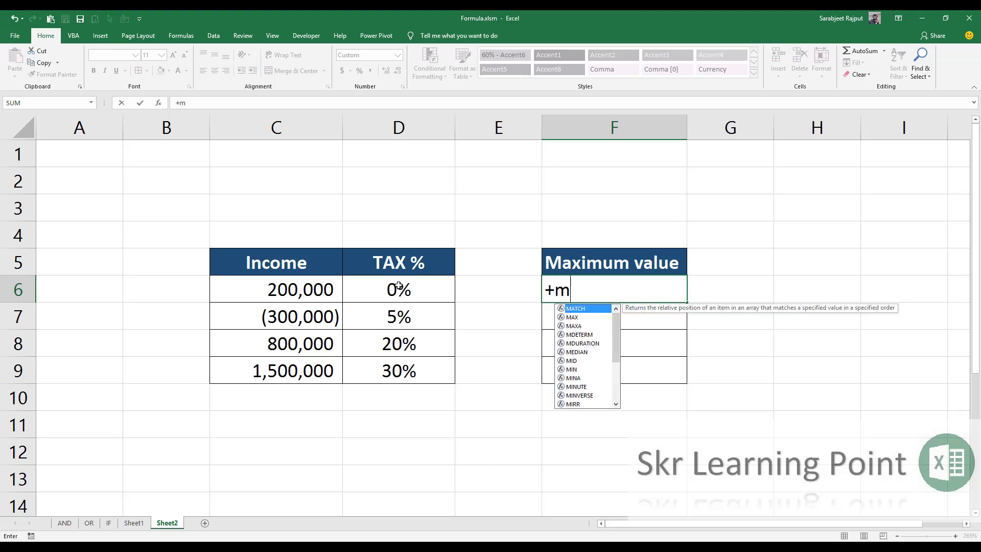
{"action": "type", "text": "ax"}
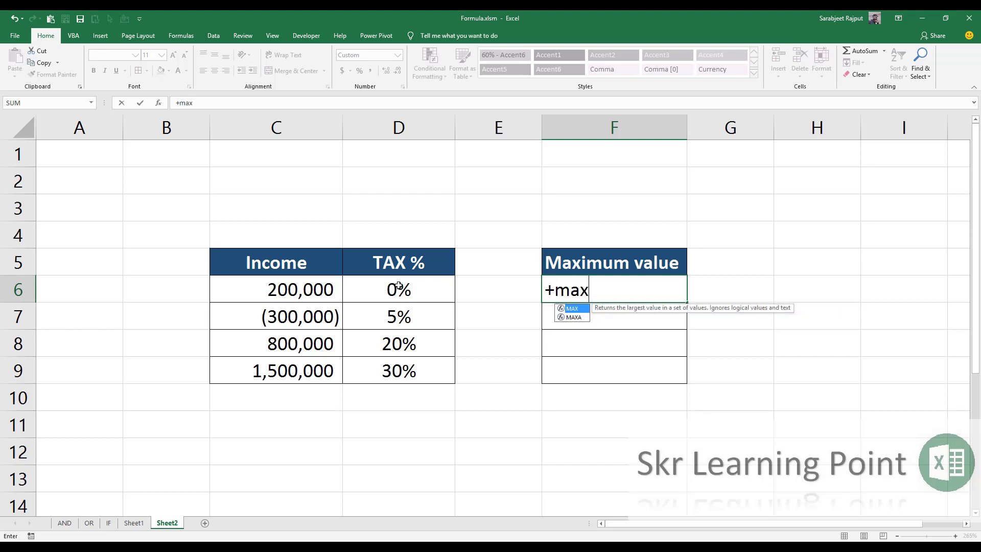
{"action": "key", "text": "Tab"}
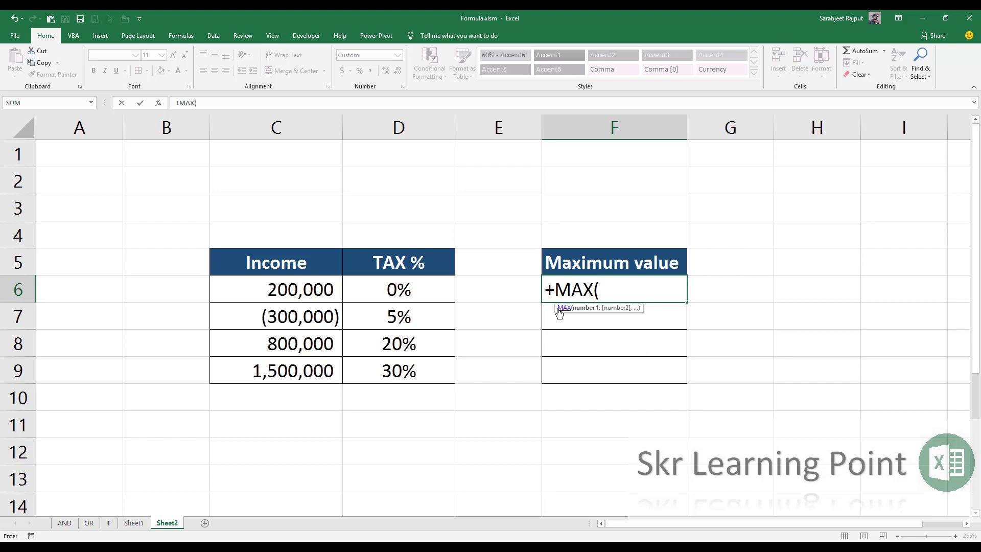
{"action": "left_click_drag", "start_coordinate": [561, 313], "coordinate": [591, 217]}
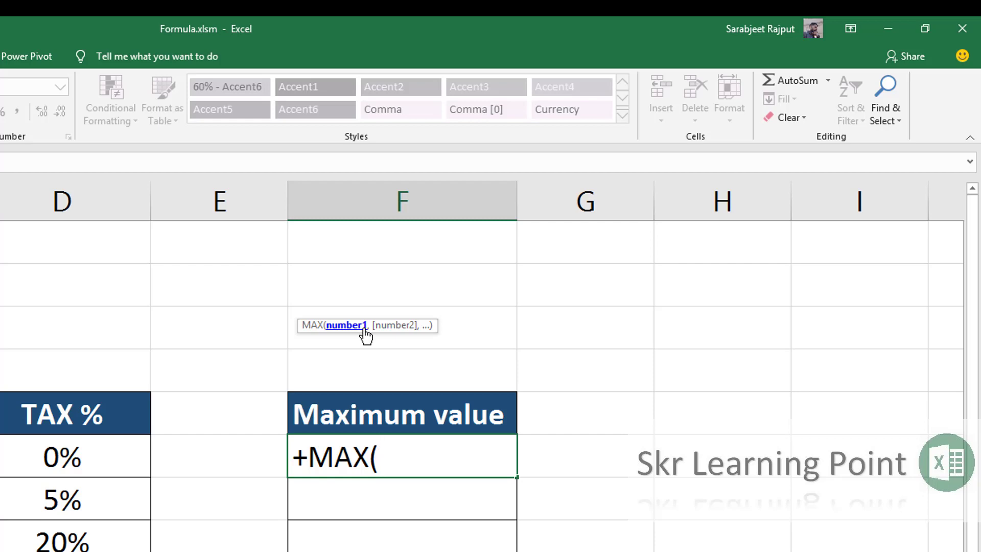
{"action": "type", "text": "0"}
{"action": "type", "text": ","}
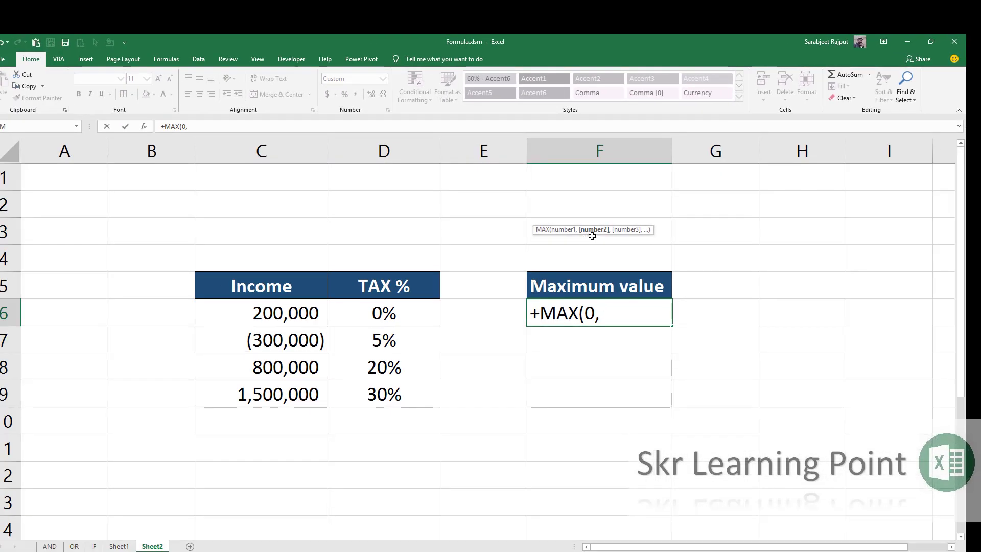
{"action": "left_click", "coordinate": [595, 317]}
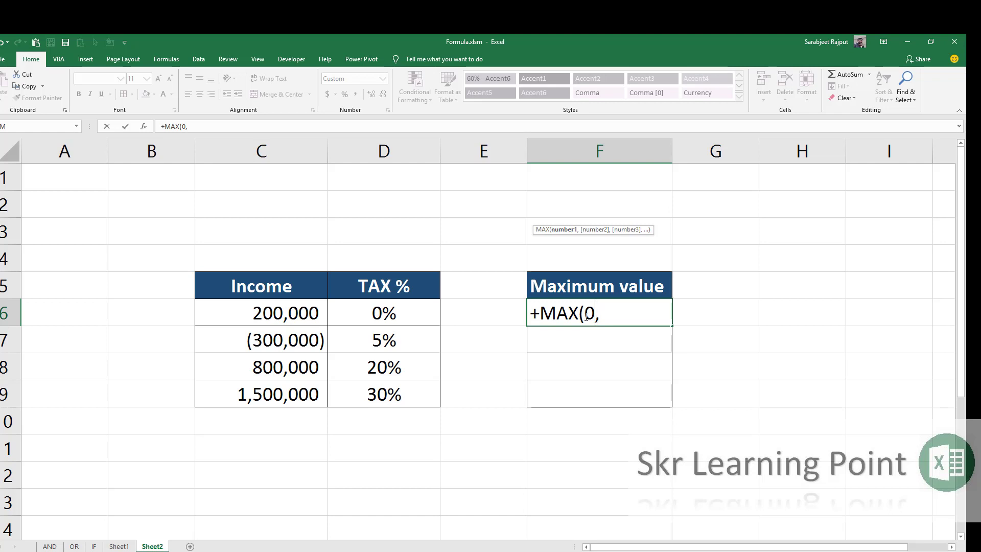
{"action": "left_click", "coordinate": [611, 312]}
{"action": "left_click", "coordinate": [294, 314]}
{"action": "type", "text": "*"}
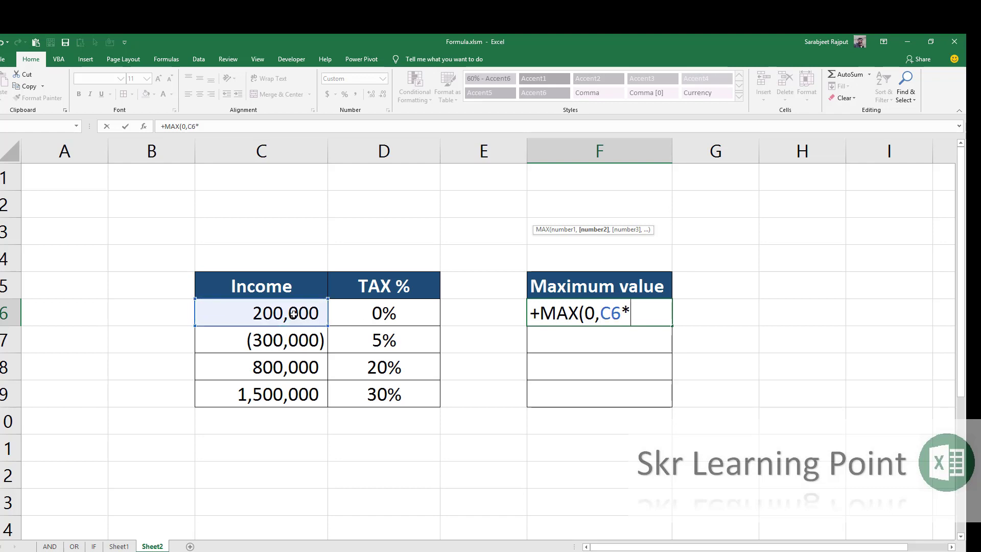
{"action": "left_click", "coordinate": [396, 318]}
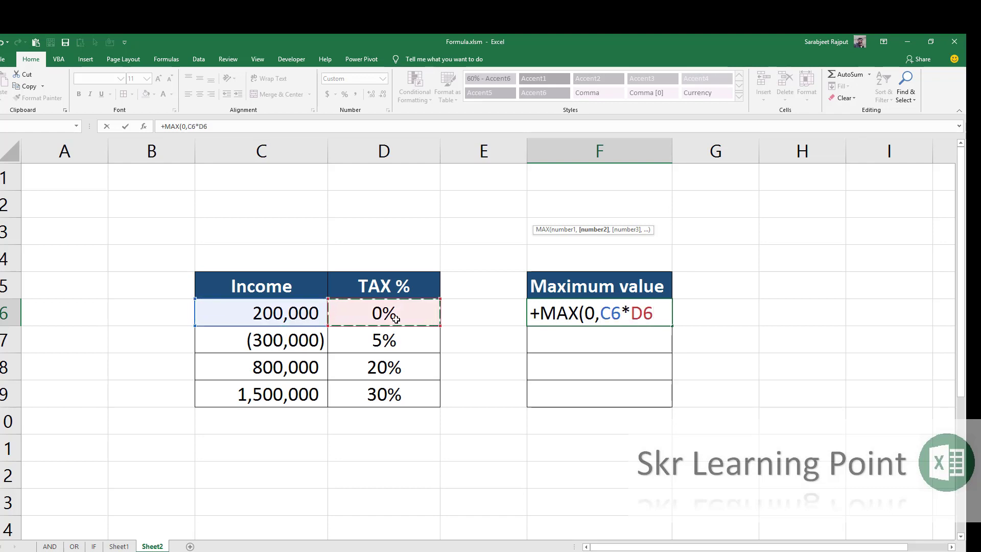
{"action": "type", "text": ")"}
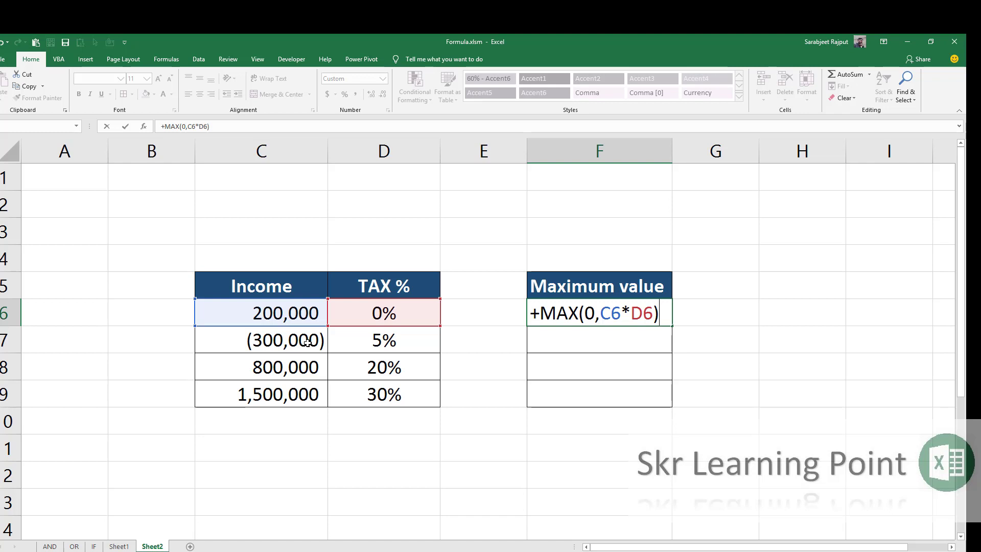
- Enter the MAX formula in F6 and paste it into F7:F9, showing -, -, 160,000 and 450,000
{"action": "key", "text": "Return"}
{"action": "key", "text": "Up"}
{"action": "key", "text": "ctrl+c"}
{"action": "key", "text": "Down"}
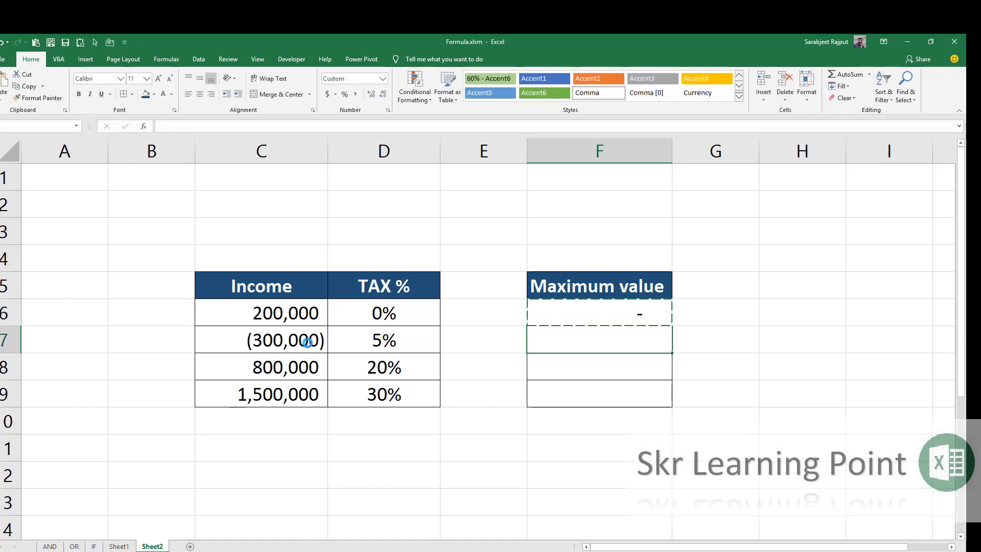
{"action": "key", "text": "ctrl+v"}
{"action": "key", "text": "ctrl+c"}
{"action": "key", "text": "Down"}
{"action": "key", "text": "ctrl+v"}
{"action": "key", "text": "Escape"}
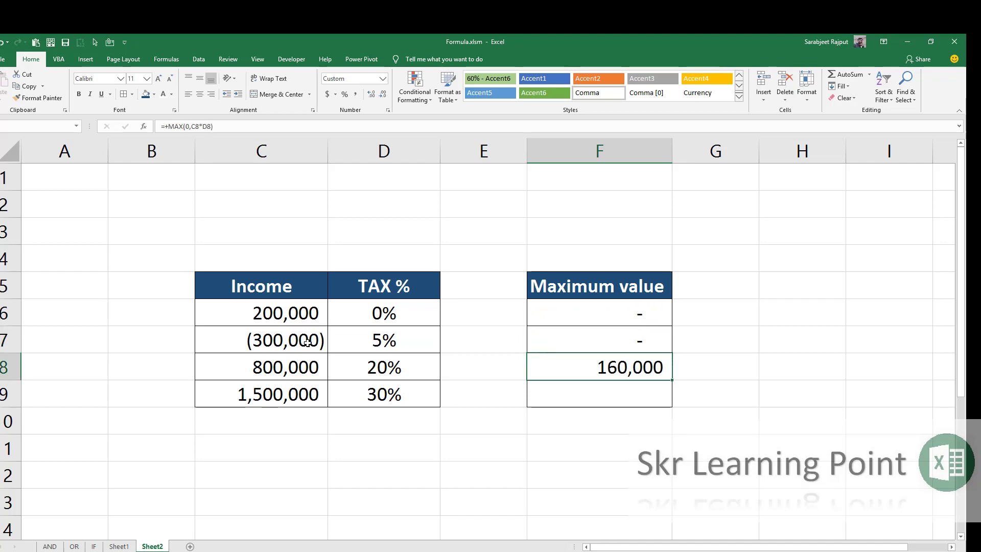
{"action": "key", "text": "ctrl+c"}
{"action": "key", "text": "Down"}
{"action": "key", "text": "ctrl+v"}
{"action": "key", "text": "Escape"}
{"action": "key", "text": "Up"}
{"action": "key", "text": "Up"}
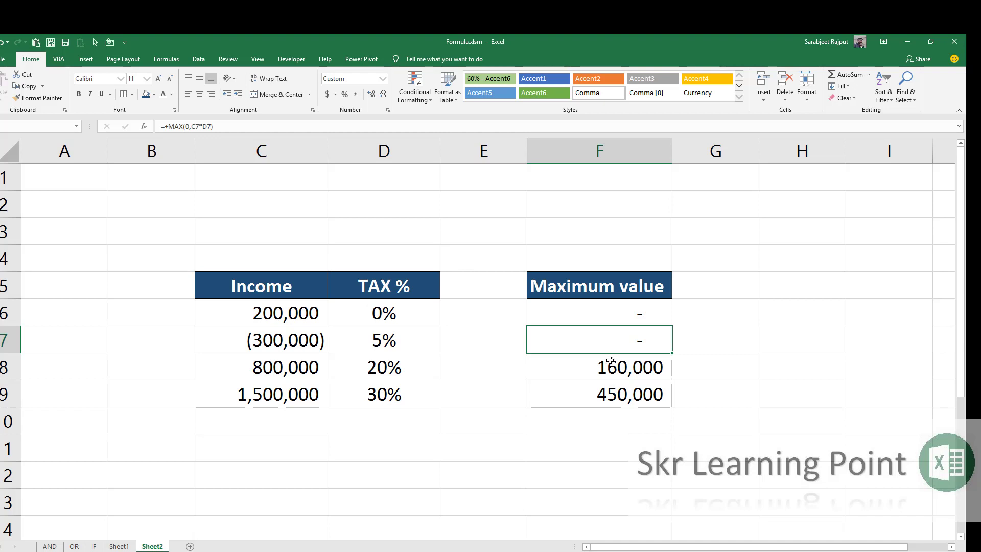
- Scroll to the Sale 200,000 / Commission 10% table and select the empty Minimum Value cell
{"action": "scroll", "coordinate": [608, 361], "scroll_direction": "down", "scroll_amount": 5}
{"action": "scroll", "coordinate": [605, 361], "scroll_direction": "down", "scroll_amount": 4}
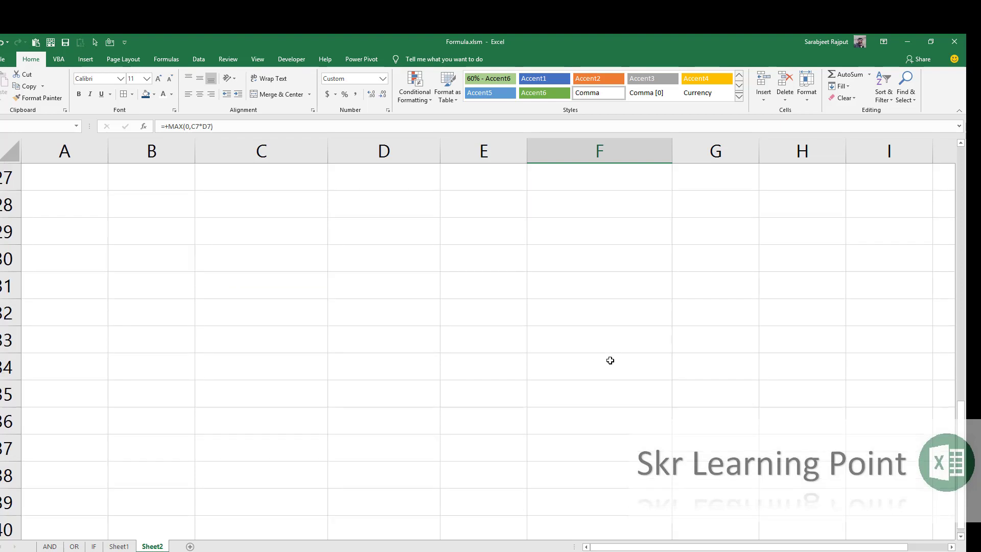
{"action": "scroll", "coordinate": [597, 362], "scroll_direction": "up", "scroll_amount": 3}
{"action": "scroll", "coordinate": [590, 364], "scroll_direction": "up", "scroll_amount": 2}
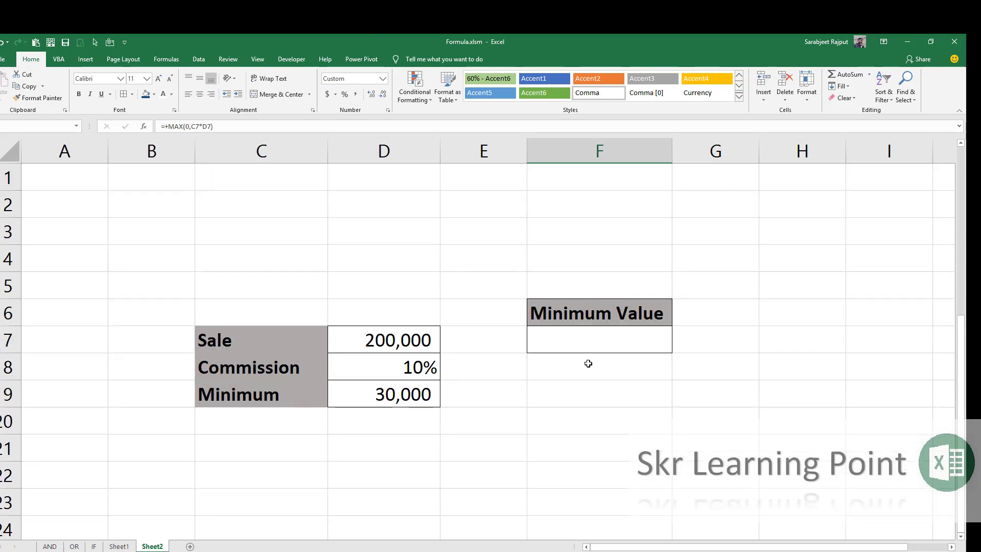
{"action": "left_click", "coordinate": [399, 345]}
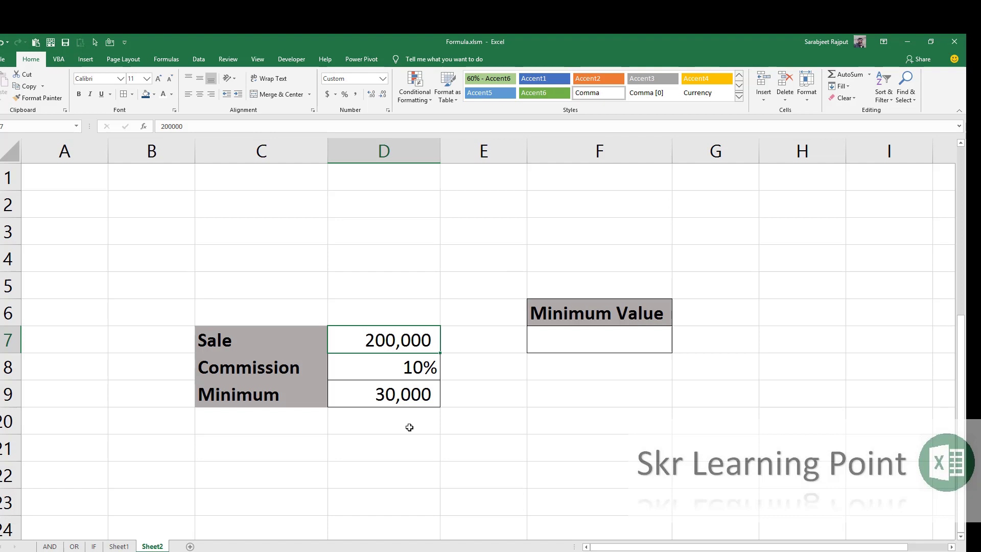
{"action": "left_click", "coordinate": [611, 342]}
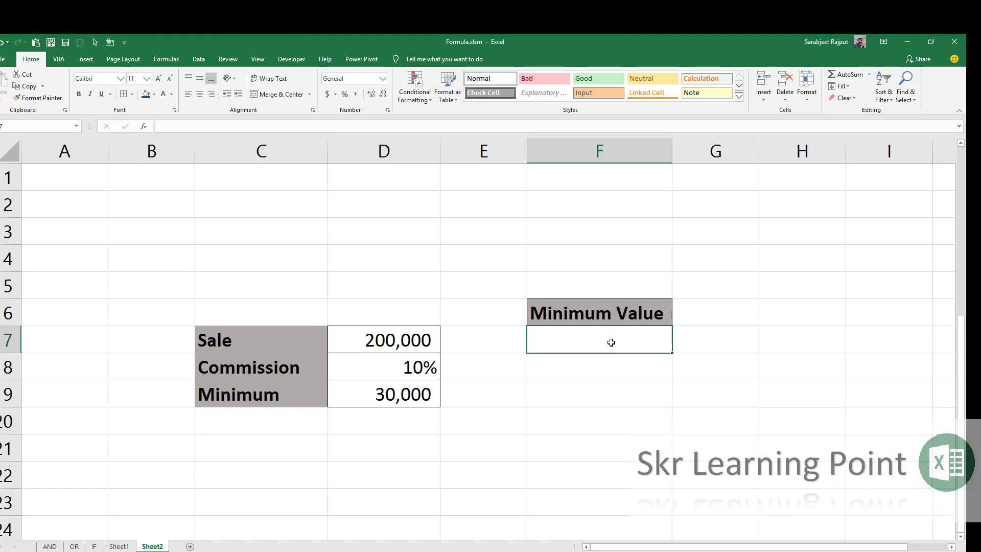
- Enter =D17*D18 in the Minimum Value cell, giving 20,000
{"action": "type", "text": "="}
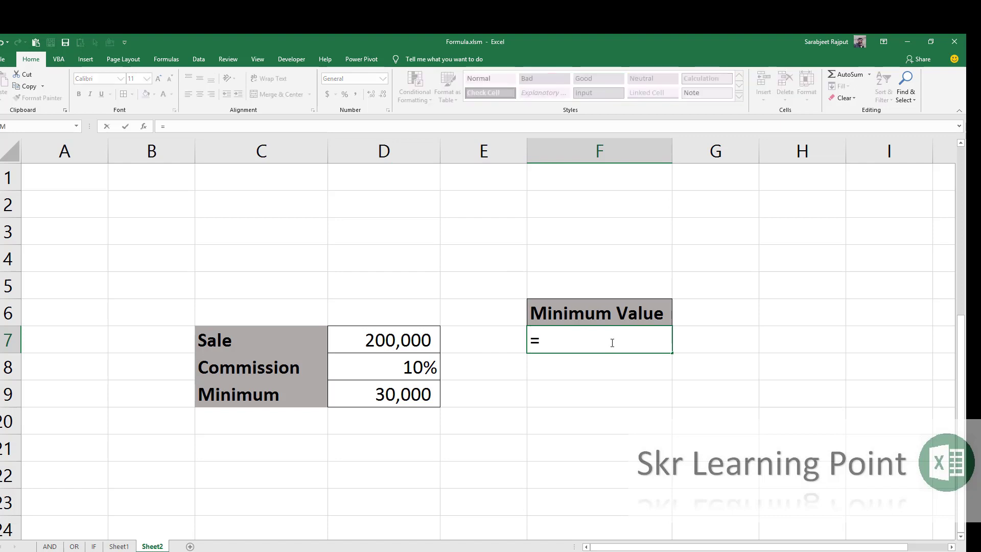
{"action": "left_click", "coordinate": [414, 340]}
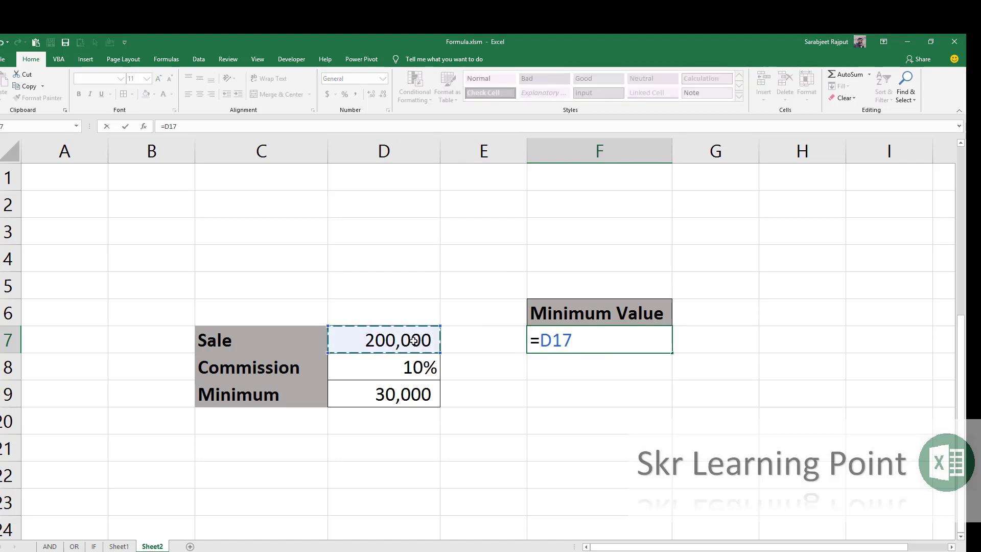
{"action": "type", "text": "*"}
{"action": "left_click", "coordinate": [390, 373]}
{"action": "key", "text": "Return"}
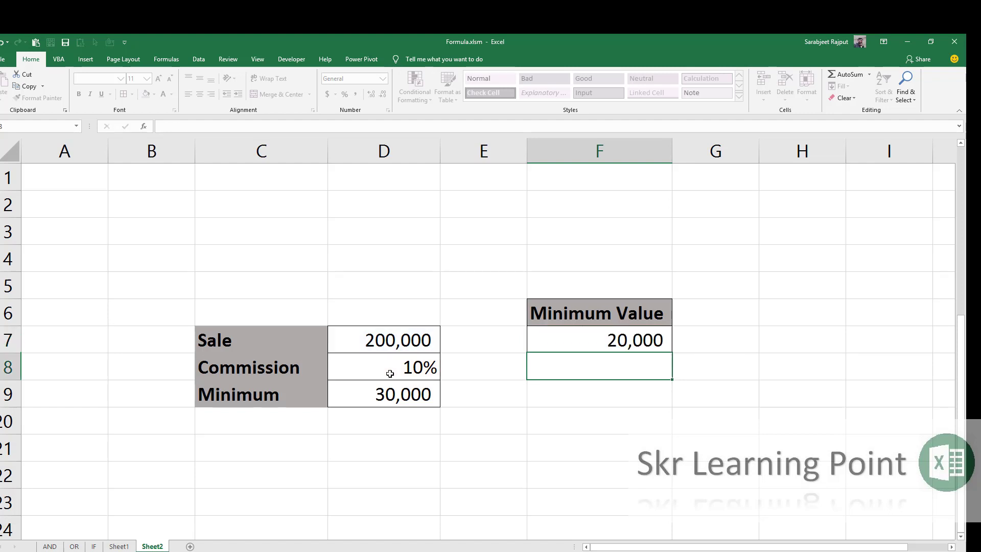
{"action": "key", "text": "Up"}
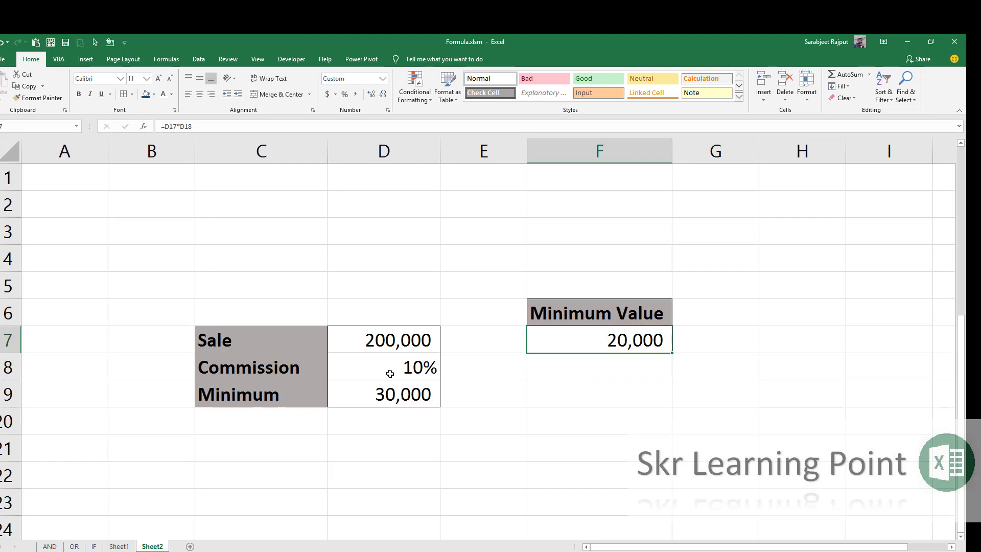
- Change the Sale amount to 1,200,000 and check the recalculated Minimum Value
{"action": "key", "text": "Left"}
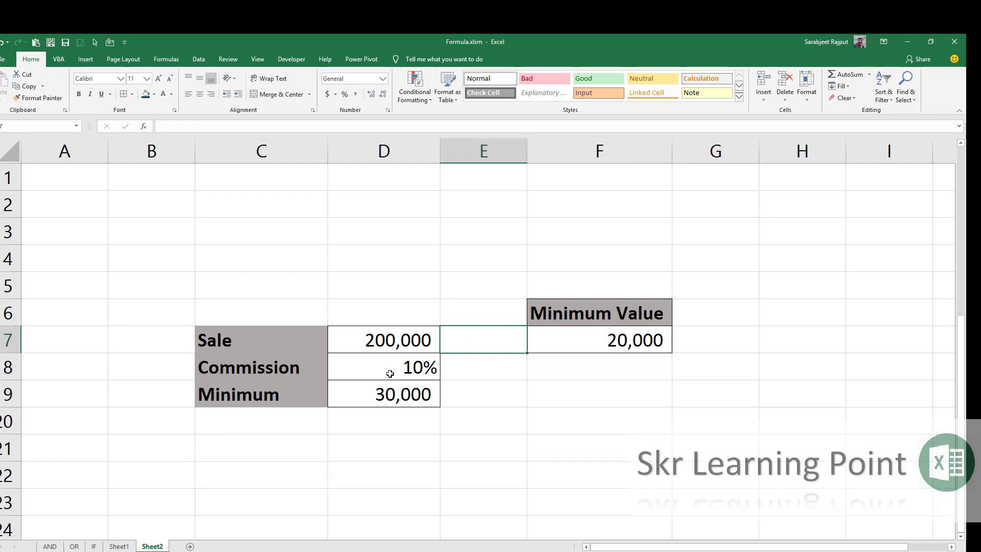
{"action": "key", "text": "Left"}
{"action": "key", "text": "F2"}
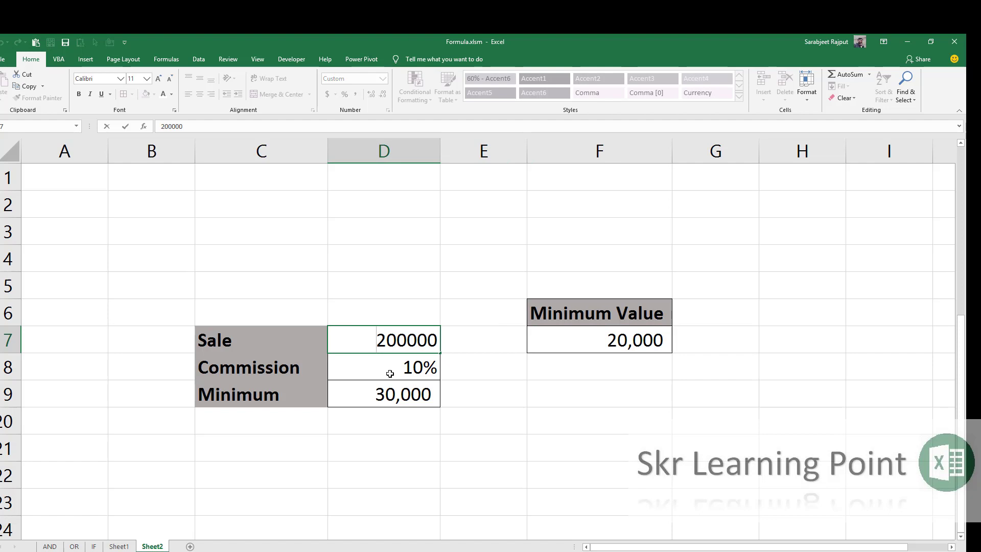
{"action": "key", "text": "Return"}
{"action": "key", "text": "Up"}
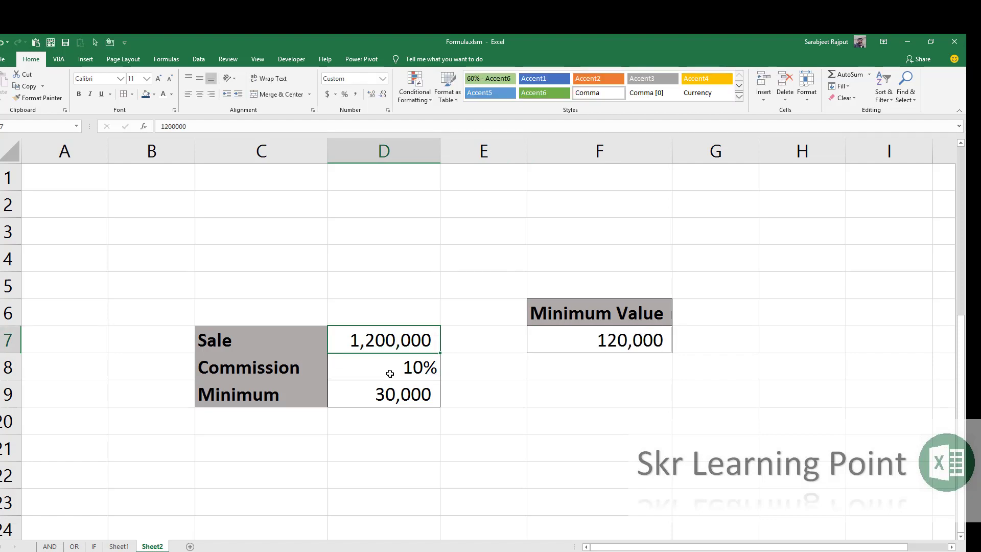
{"action": "left_click", "coordinate": [603, 341]}
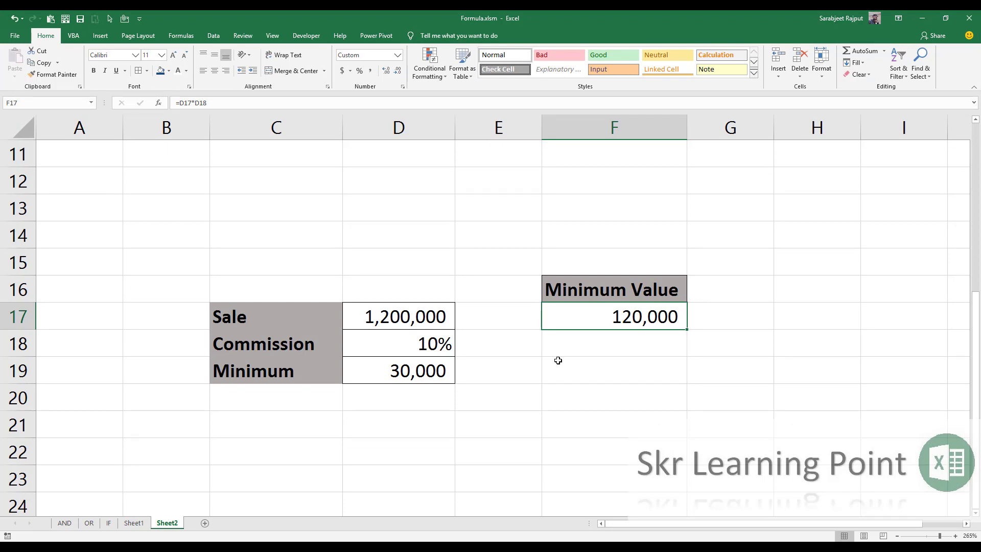
{"action": "key", "text": "F2"}
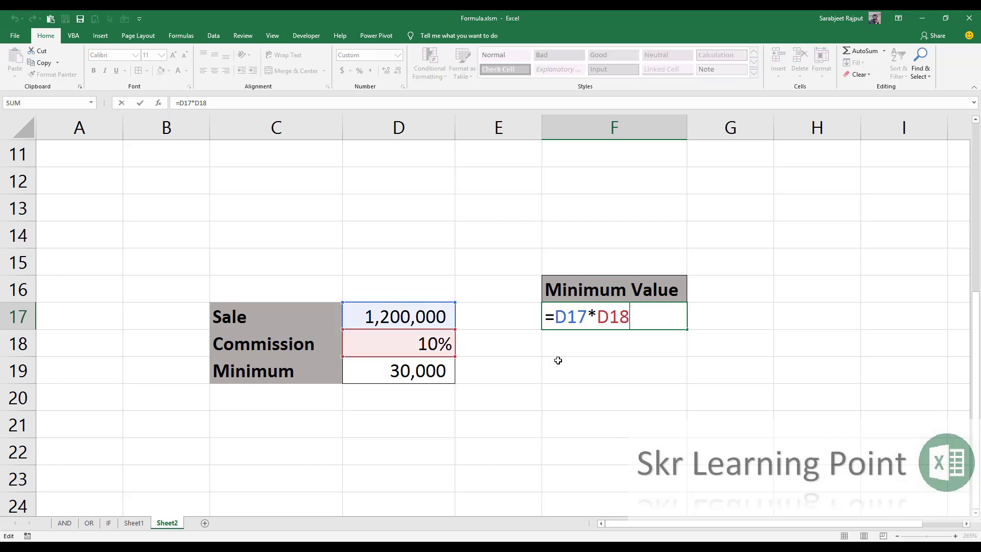
{"action": "key", "text": "ctrl+Return"}
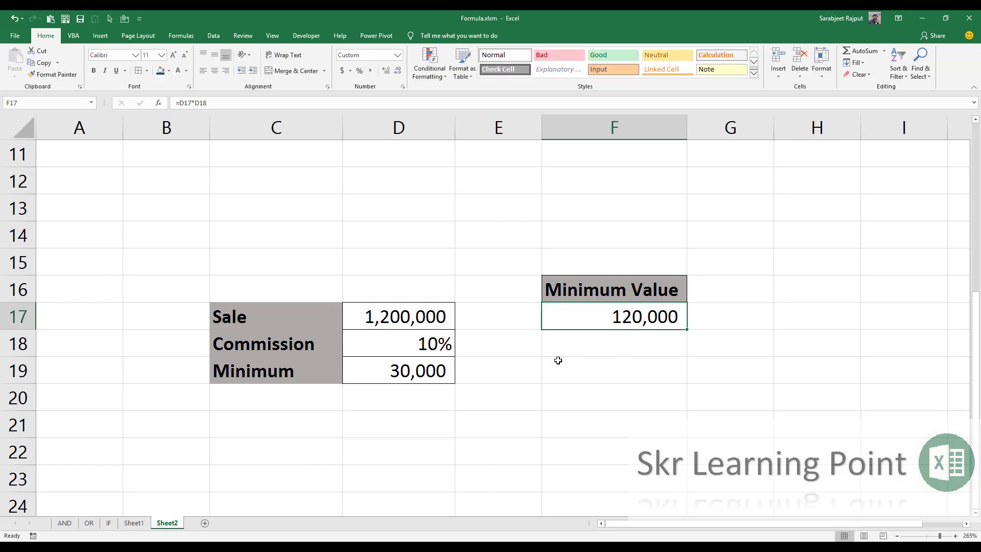
- Try Sale amounts of 200,000, 150,000 and finally 1,500,000, giving 150,000
{"action": "key", "text": "Left"}
{"action": "key", "text": "Left"}
{"action": "type", "text": "200,00"}
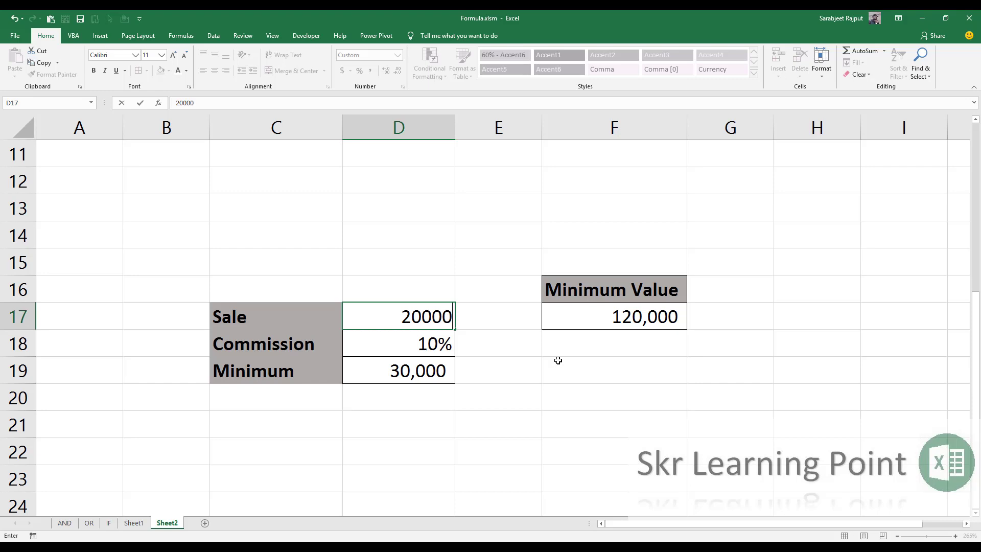
{"action": "type", "text": "0"}
{"action": "key", "text": "Return"}
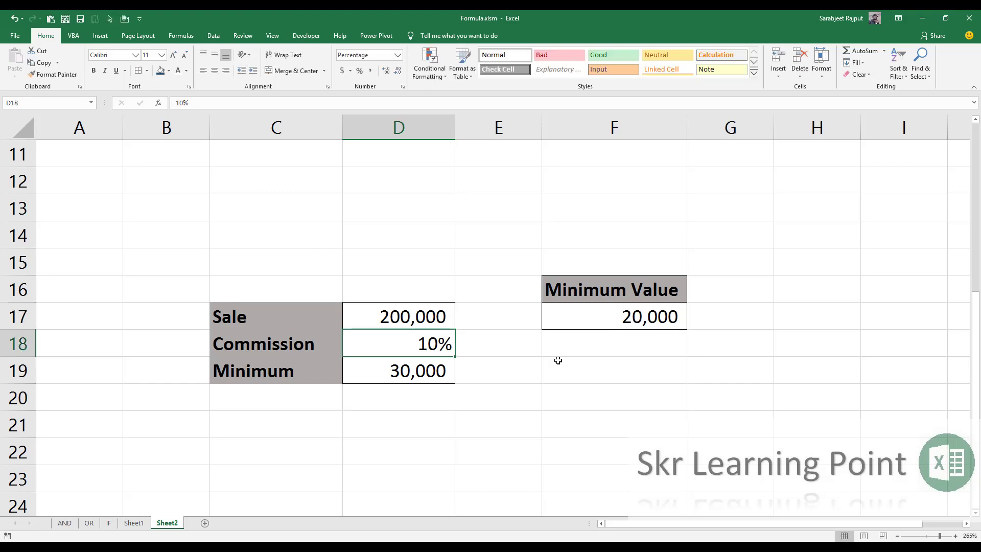
{"action": "key", "text": "Right"}
{"action": "key", "text": "Right"}
{"action": "key", "text": "Up"}
{"action": "key", "text": "Left"}
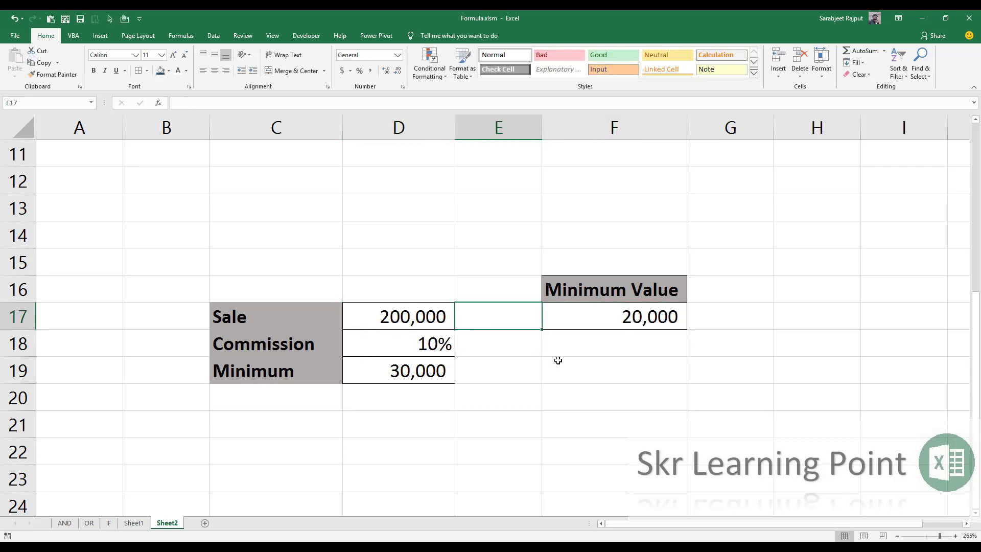
{"action": "key", "text": "Left"}
{"action": "type", "text": "150,000"}
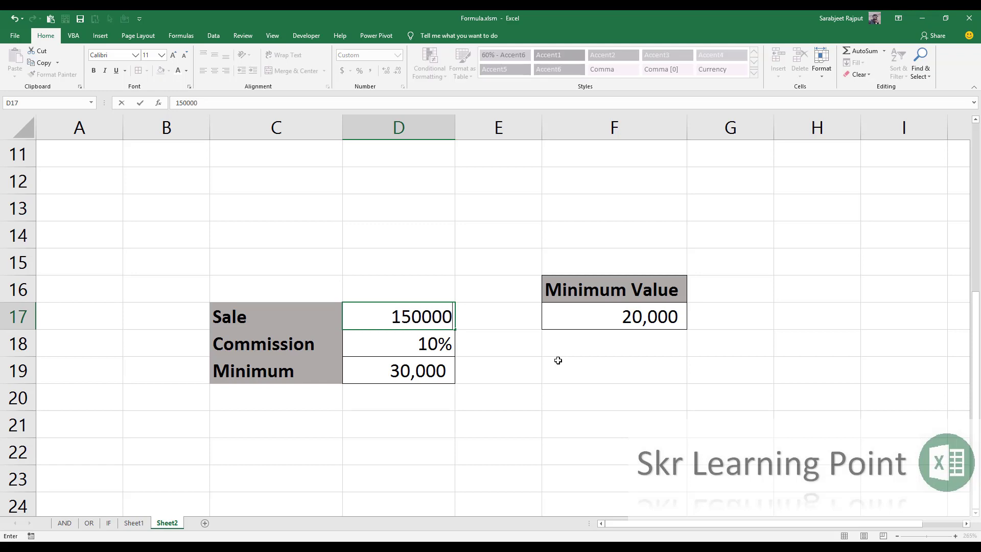
{"action": "key", "text": "Right"}
{"action": "key", "text": "Right"}
{"action": "key", "text": "Left"}
{"action": "key", "text": "Left"}
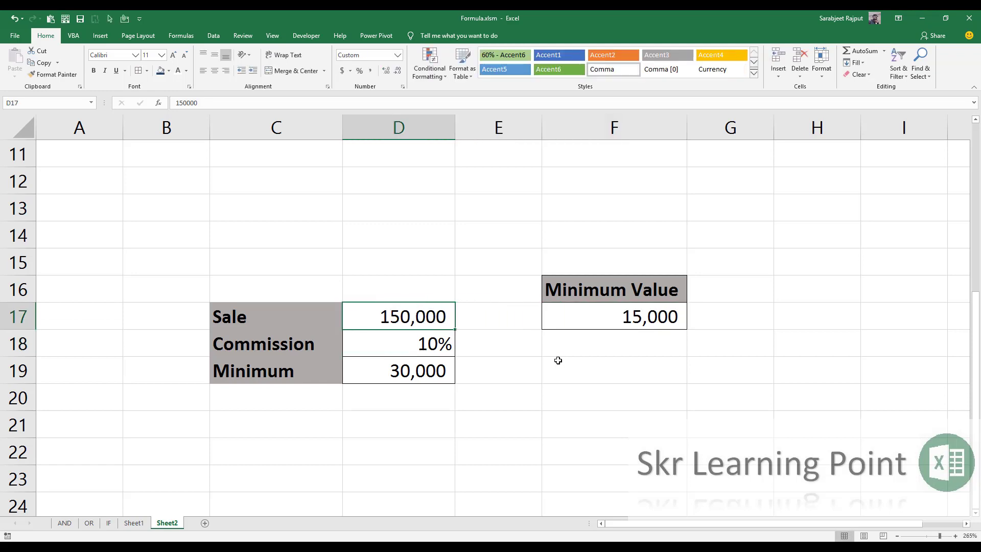
{"action": "type", "text": "1500000"}
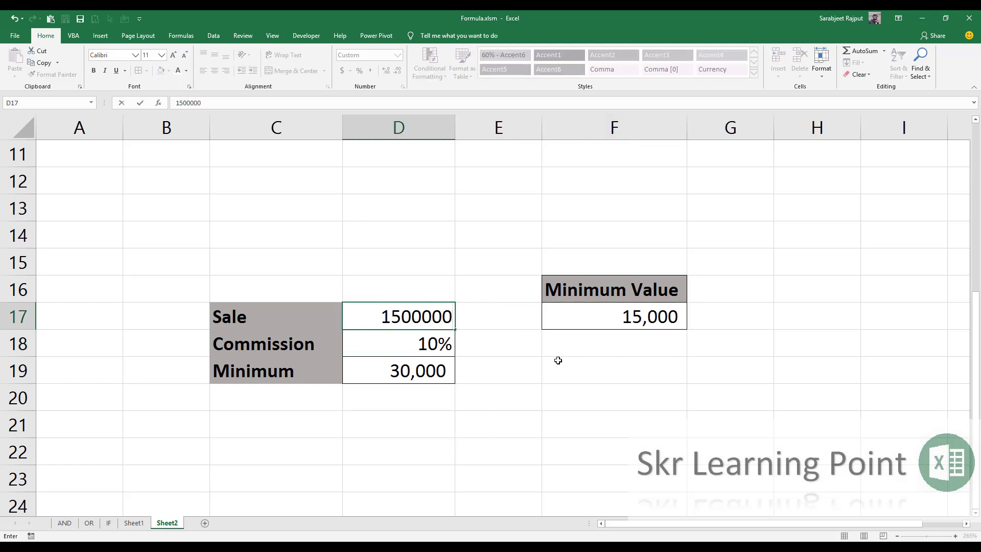
{"action": "key", "text": "Right"}
{"action": "key", "text": "Right"}
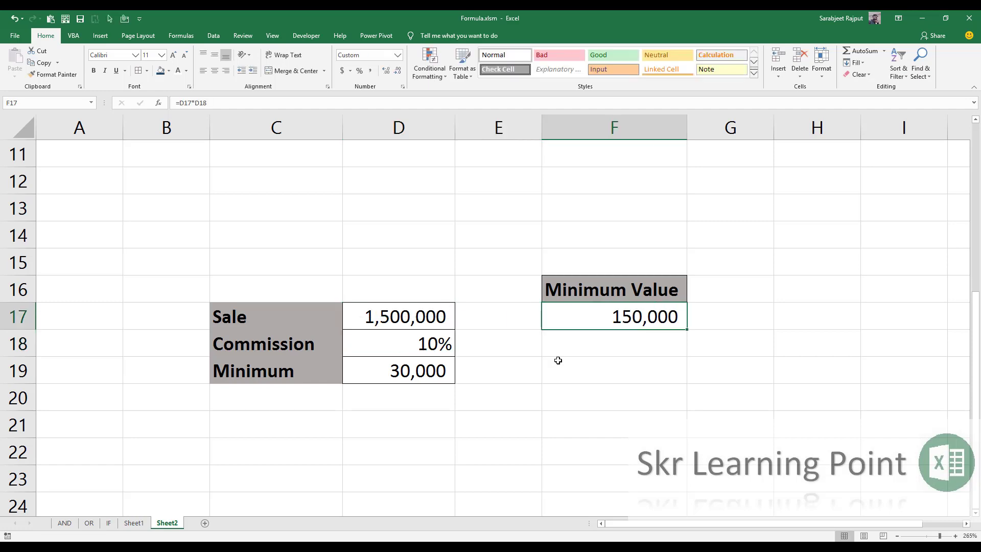
{"action": "key", "text": "F2"}
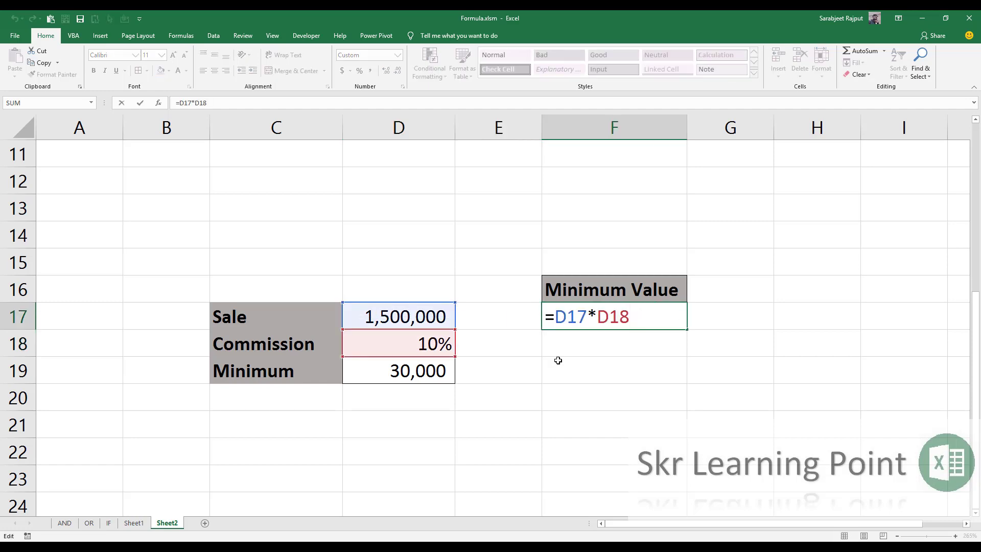
- Rewrite F17 as =MIN(D17*D18,D19) so it shows the 30,000 minimum
{"action": "key", "text": "Home"}
{"action": "type", "text": "ma"}
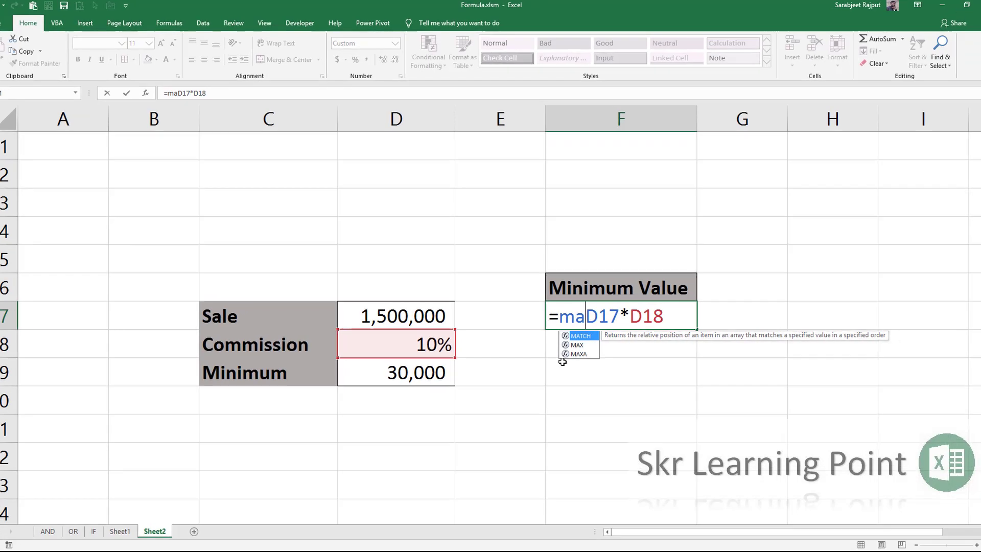
{"action": "key", "text": "BackSpace"}
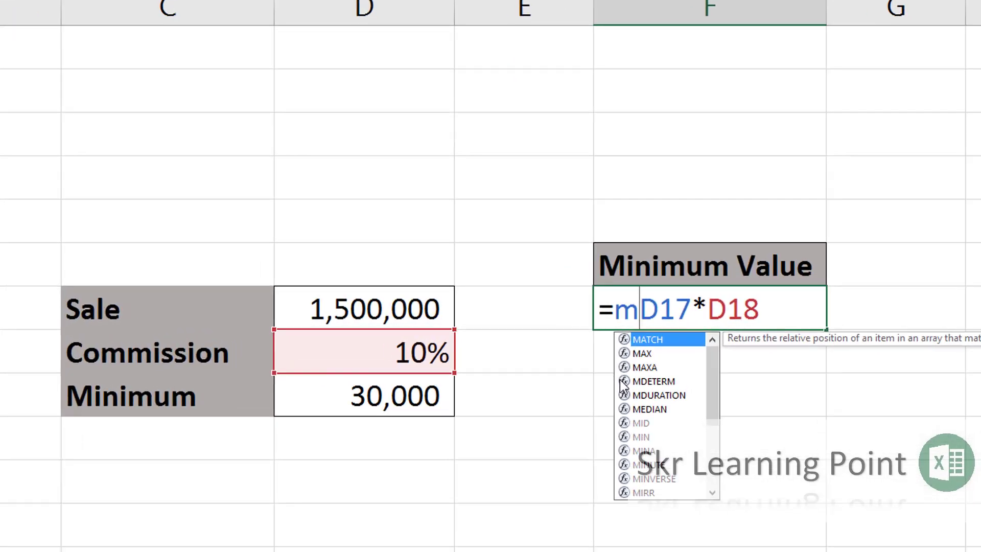
{"action": "type", "text": "in"}
{"action": "key", "text": "Tab"}
{"action": "key", "text": "End"}
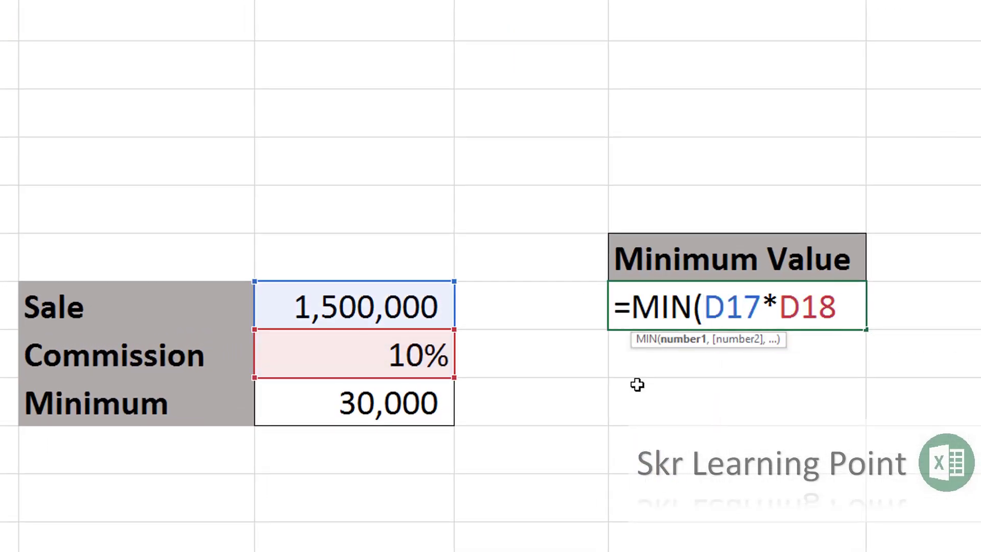
{"action": "type", "text": ","}
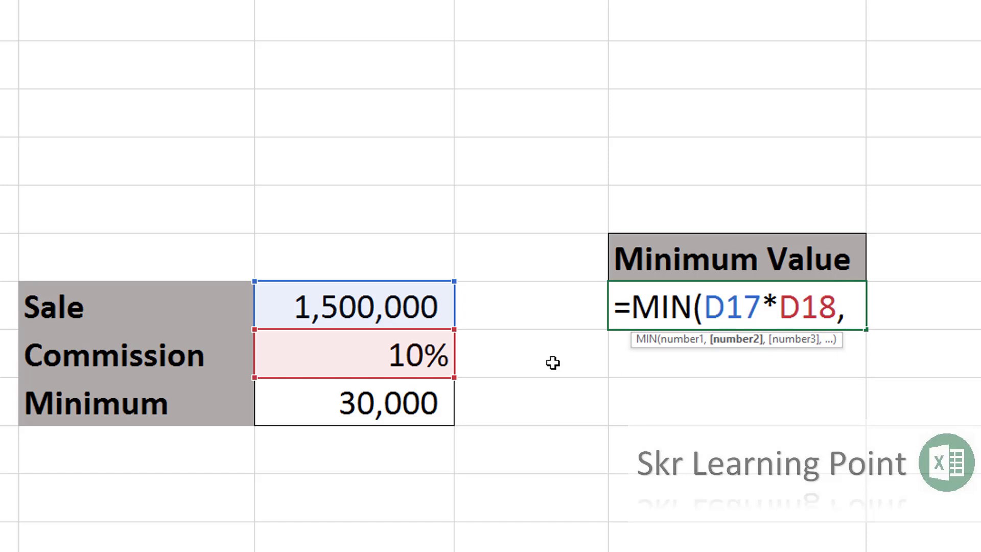
{"action": "left_click", "coordinate": [413, 404]}
{"action": "key", "text": "Return"}
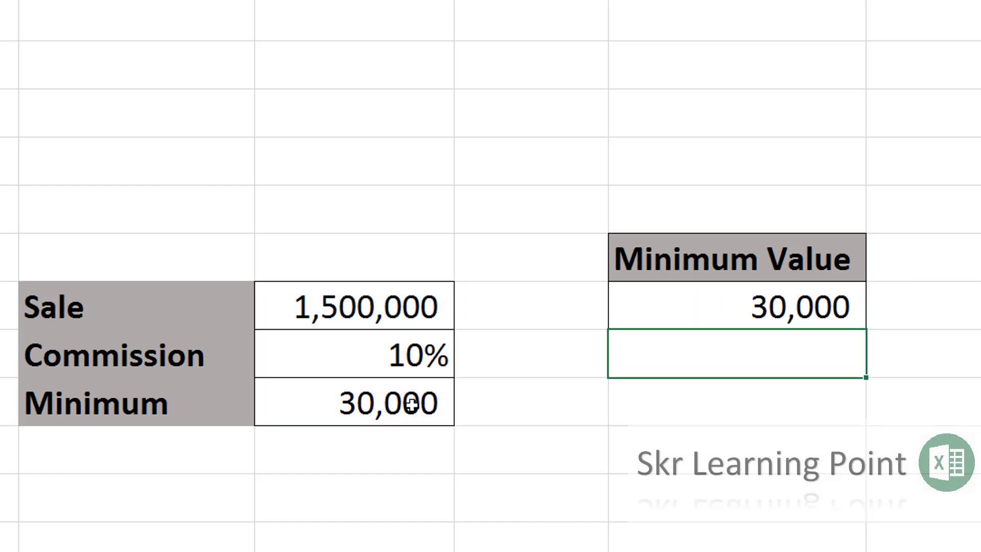
{"action": "key", "text": "Up"}
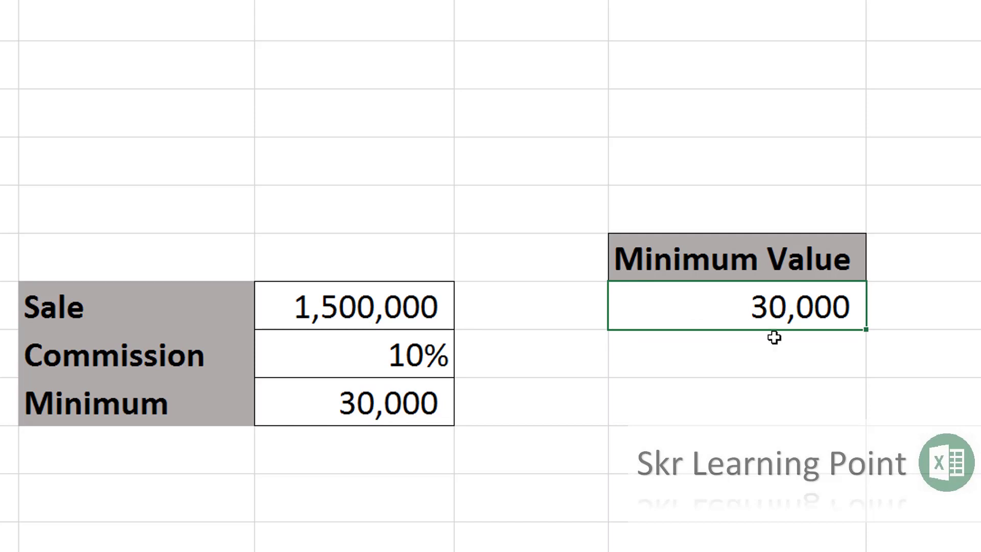
- Enter Sale amounts of 200,000 and then 100,000, watching the MIN result
{"action": "left_click", "coordinate": [414, 305]}
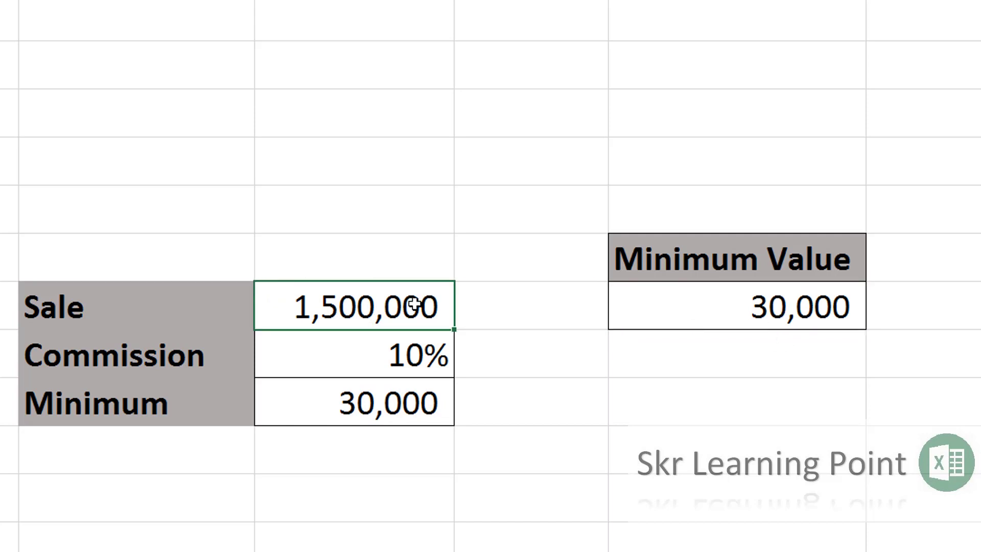
{"action": "double_click", "coordinate": [414, 305]}
{"action": "type", "text": "200000"}
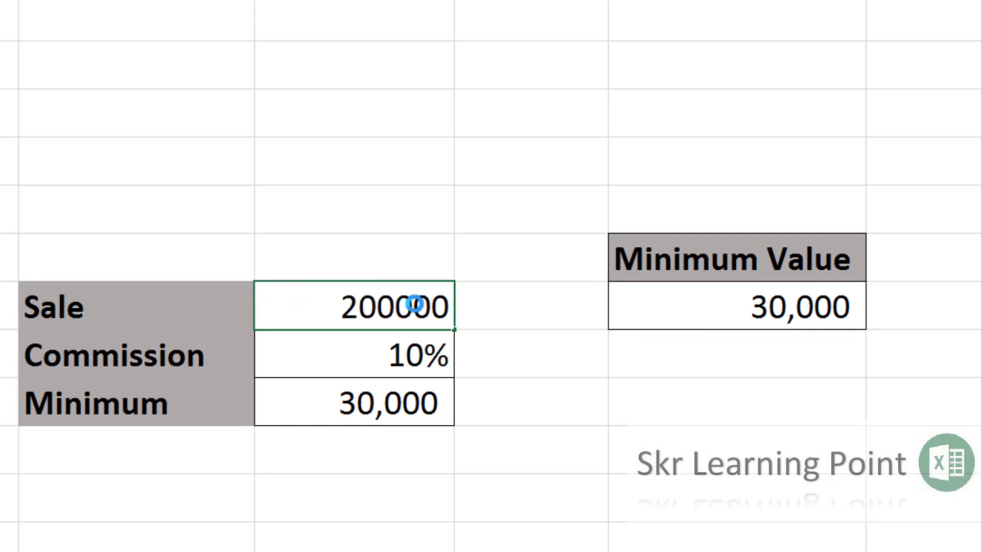
{"action": "key", "text": "ctrl+Return"}
{"action": "key", "text": "Right"}
{"action": "key", "text": "Right"}
{"action": "key", "text": "Left"}
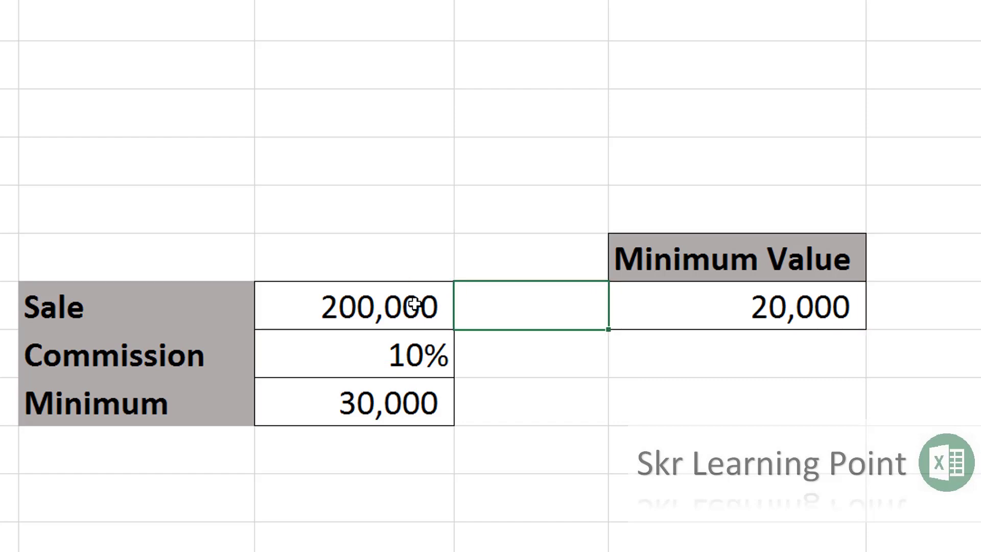
{"action": "left_click", "coordinate": [414, 304]}
{"action": "double_click", "coordinate": [413, 305]}
{"action": "type", "text": "100,00"}
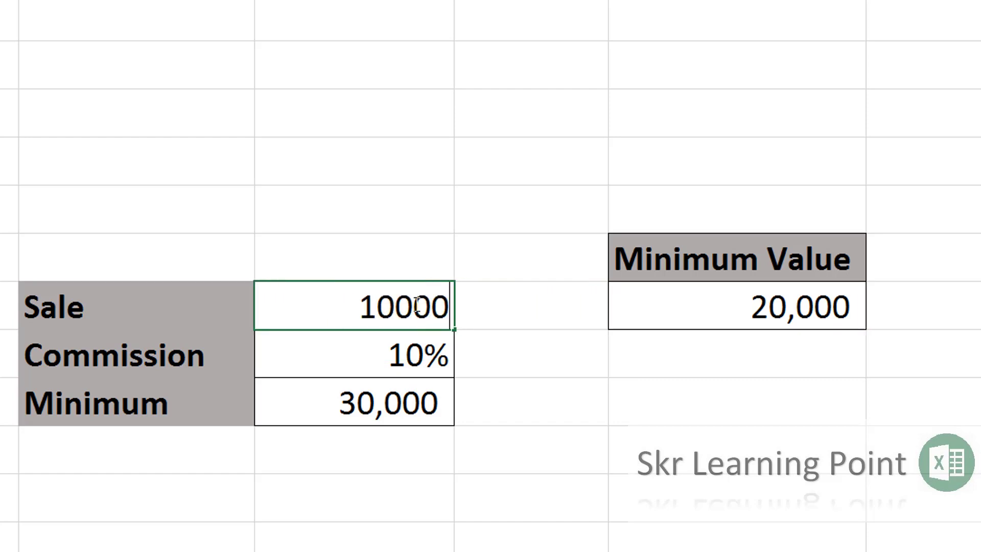
{"action": "type", "text": "0"}
{"action": "key", "text": "ctrl+Return"}
- Set the Sale amount to 800,000 and review the Minimum Value
{"action": "key", "text": "Right"}
{"action": "key", "text": "Right"}
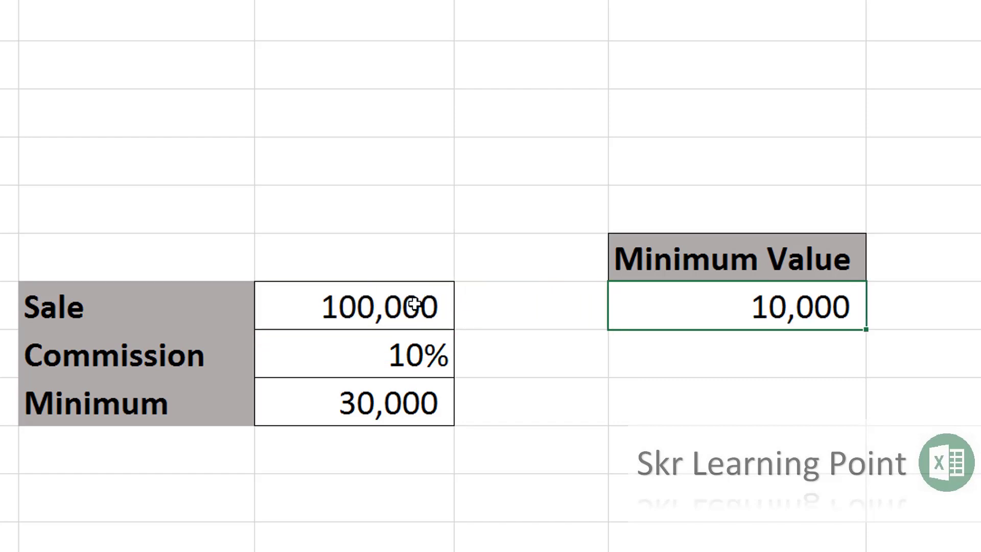
{"action": "key", "text": "Left"}
{"action": "key", "text": "Left"}
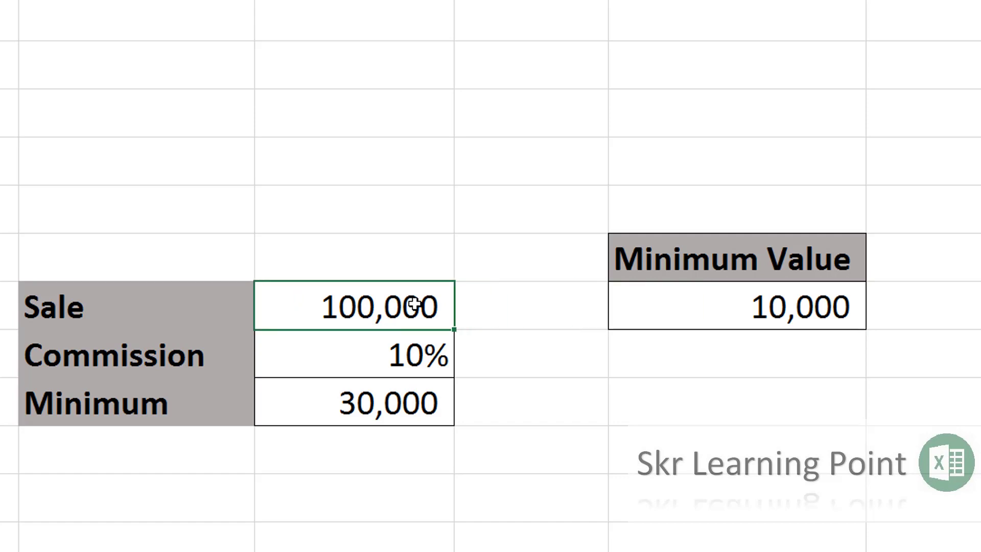
{"action": "type", "text": "800000"}
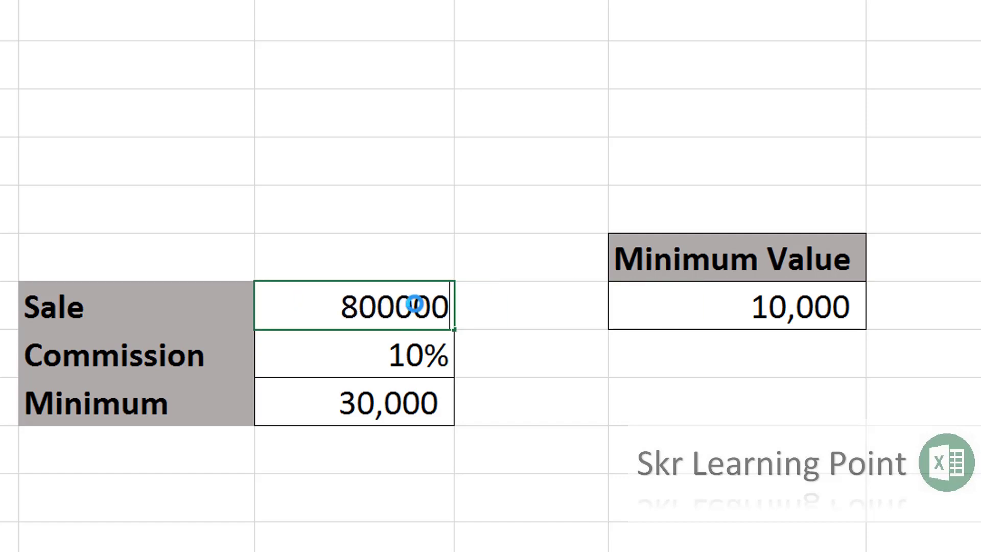
{"action": "key", "text": "Return"}
{"action": "key", "text": "Up"}
{"action": "key", "text": "Right"}
{"action": "key", "text": "Right"}
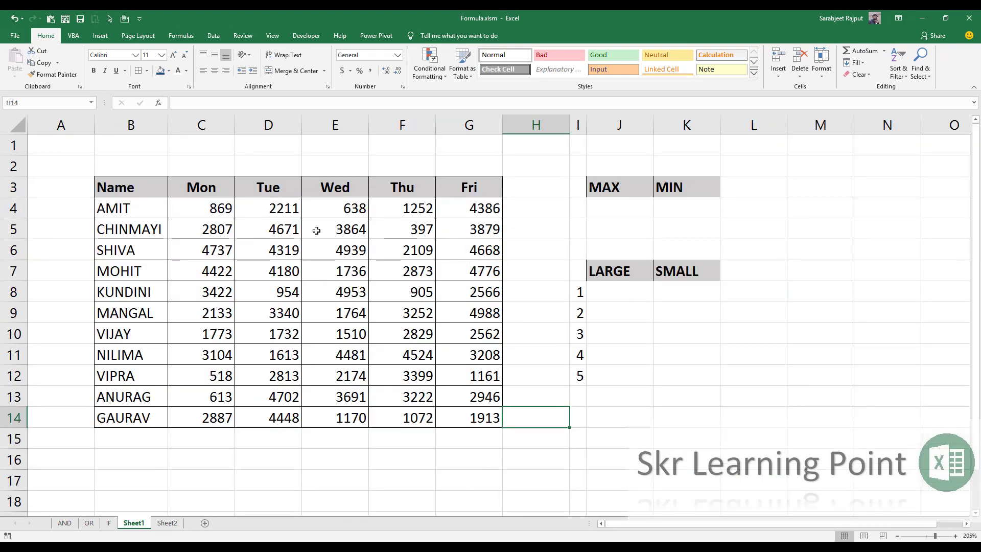
- Enter =MAX(C4:G14) in J4, returning 4988
{"action": "left_click_drag", "start_coordinate": [189, 210], "coordinate": [444, 415]}
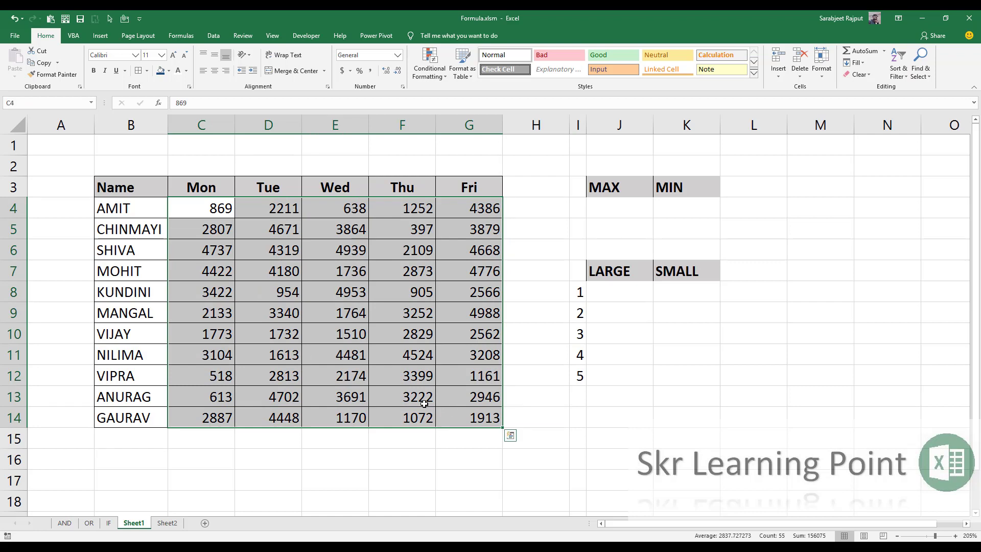
{"action": "left_click", "coordinate": [615, 209]}
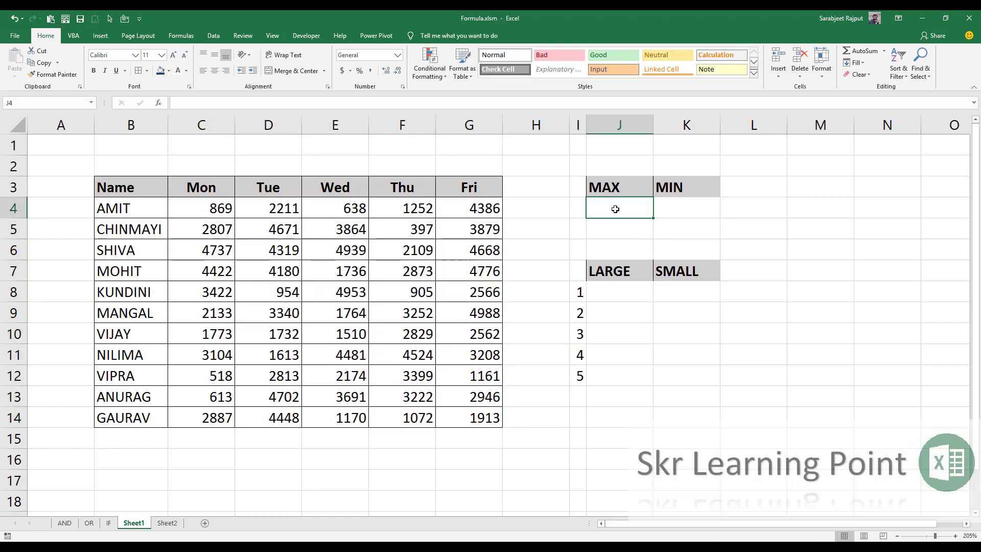
{"action": "type", "text": "="}
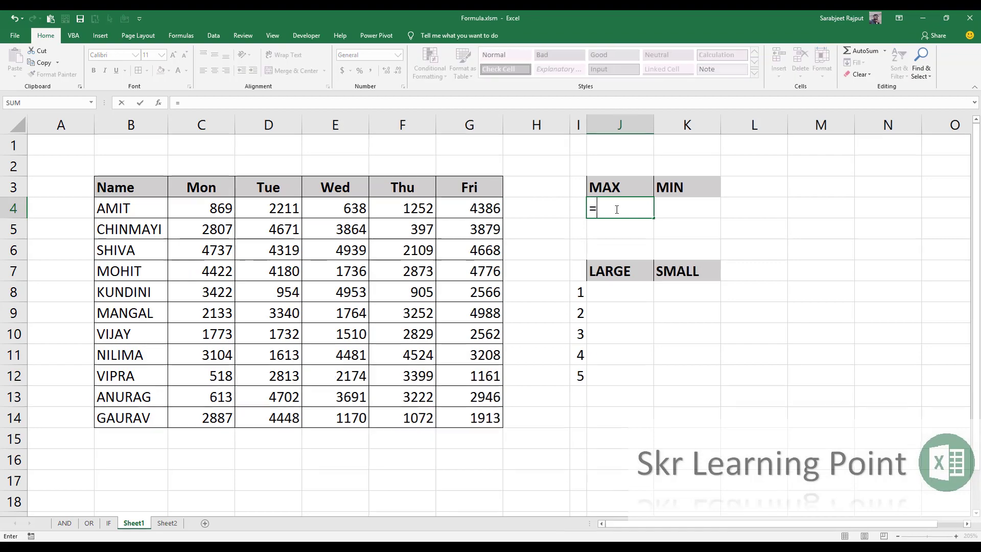
{"action": "type", "text": "ma"}
{"action": "double_click", "coordinate": [799, 221]}
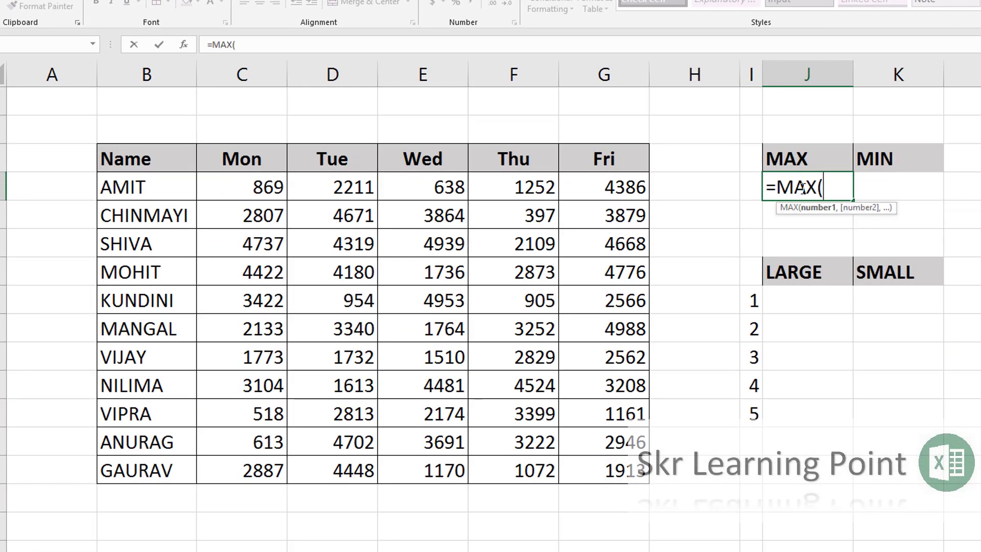
{"action": "left_click_drag", "start_coordinate": [245, 189], "coordinate": [615, 472]}
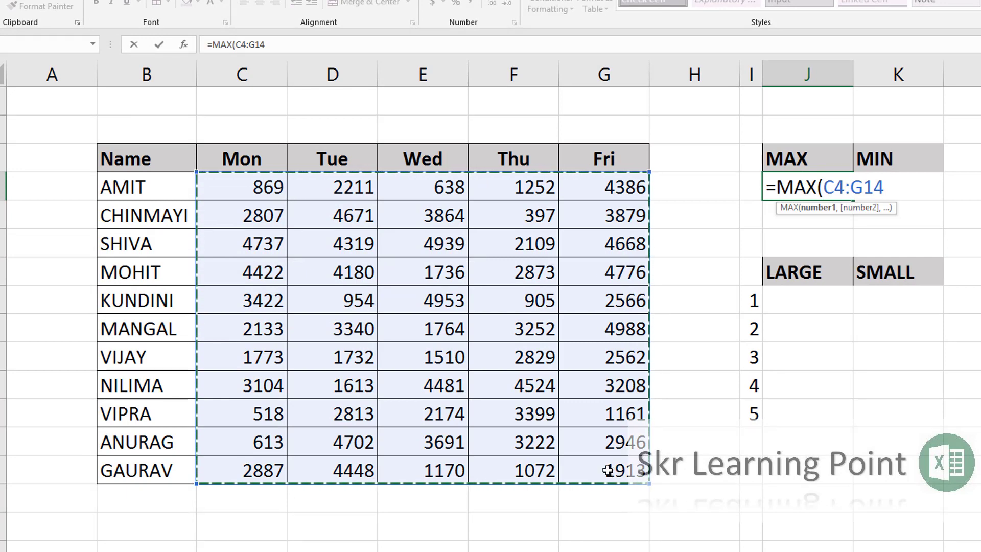
{"action": "key", "text": "Return"}
{"action": "key", "text": "Up"}
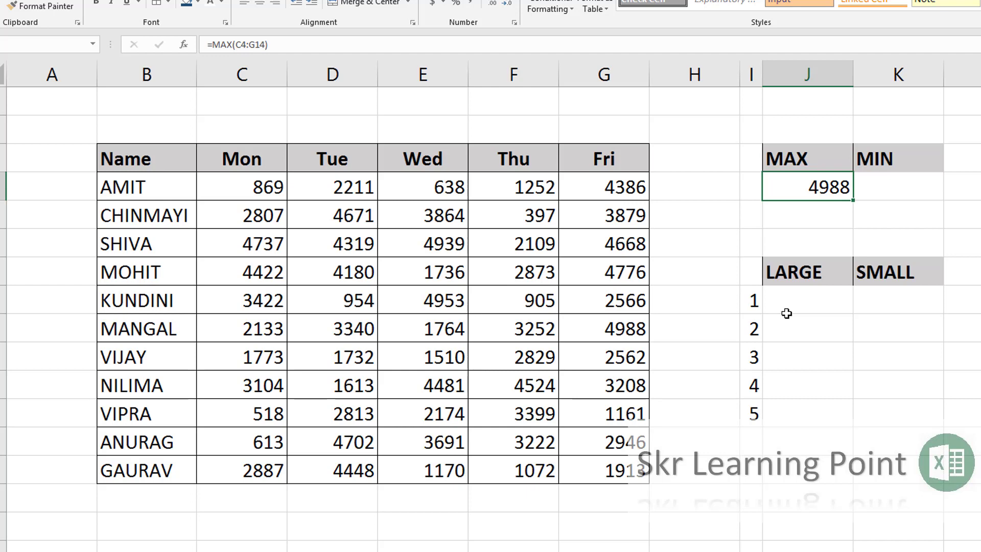
{"action": "key", "text": "Down"}
- Build a LARGE formula in J8 over C4:G14 with rank I8
{"action": "key", "text": "Down"}
{"action": "key", "text": "Down"}
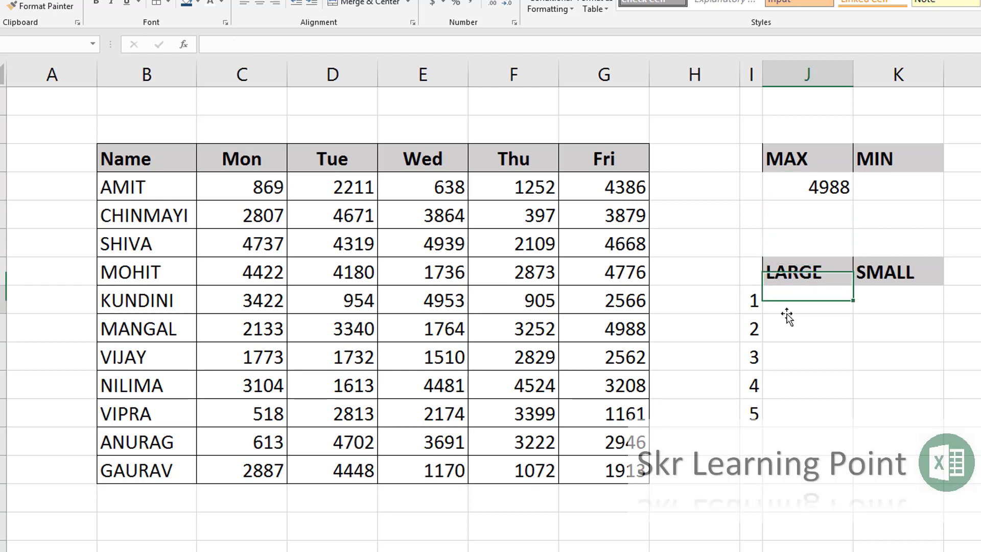
{"action": "key", "text": "Down"}
{"action": "type", "text": "+l"}
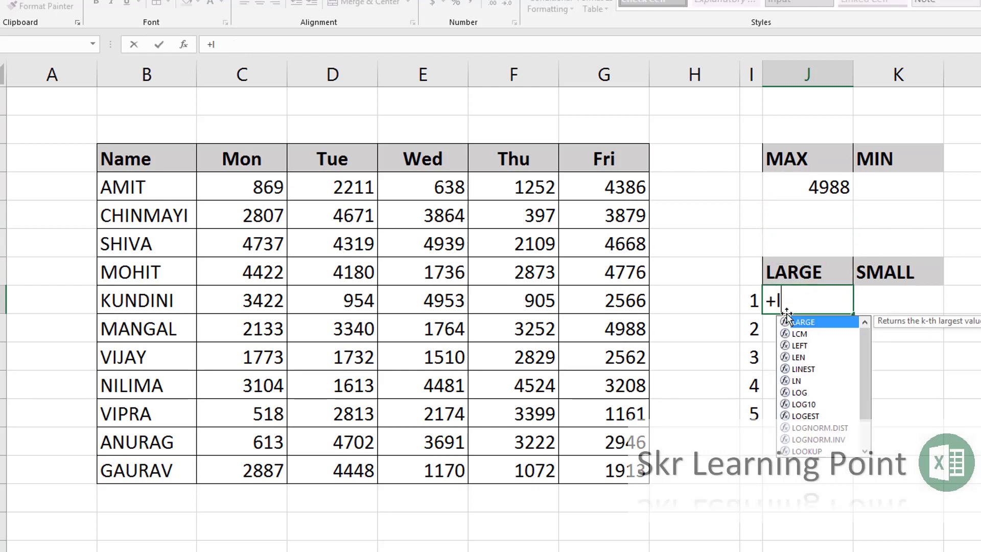
{"action": "type", "text": "a"}
{"action": "key", "text": "Tab"}
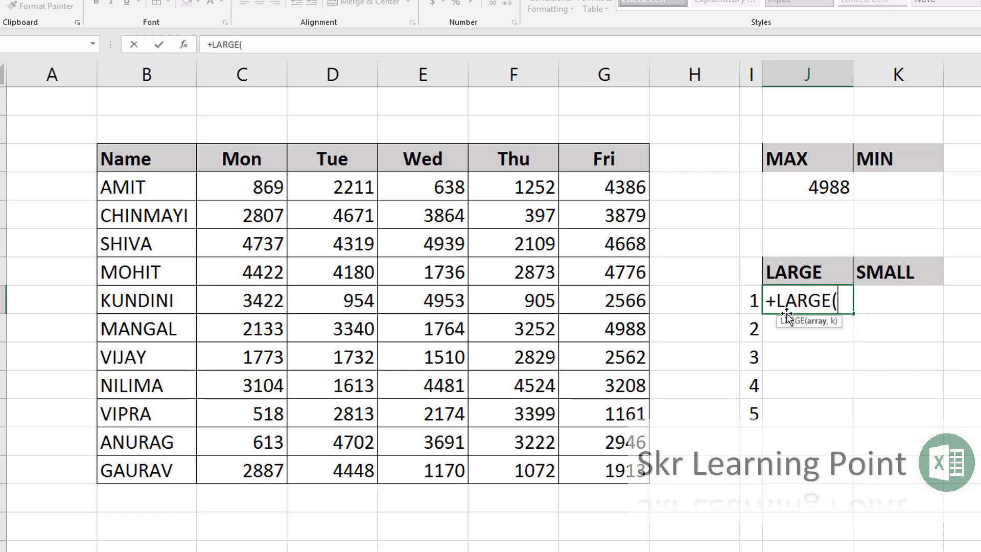
{"action": "key", "text": "Left"}
{"action": "key", "text": "Left"}
{"action": "key", "text": "Left"}
{"action": "key", "text": "Left"}
{"action": "key", "text": "Left"}
{"action": "key", "text": "Left"}
{"action": "key", "text": "Up"}
{"action": "key", "text": "Up"}
{"action": "key", "text": "Up"}
{"action": "key", "text": "Down"}
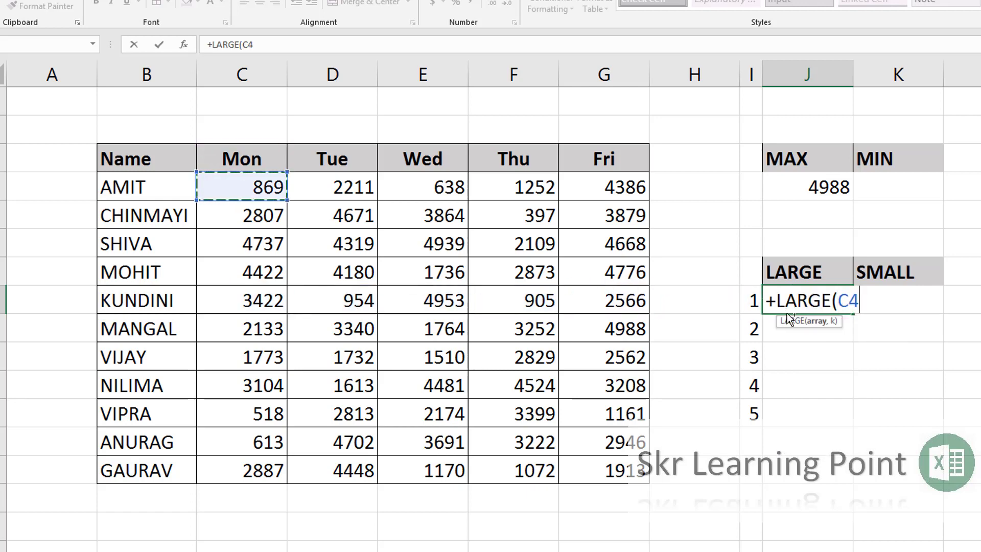
{"action": "key", "text": "ctrl+shift+Right"}
{"action": "key", "text": "ctrl+shift+Down"}
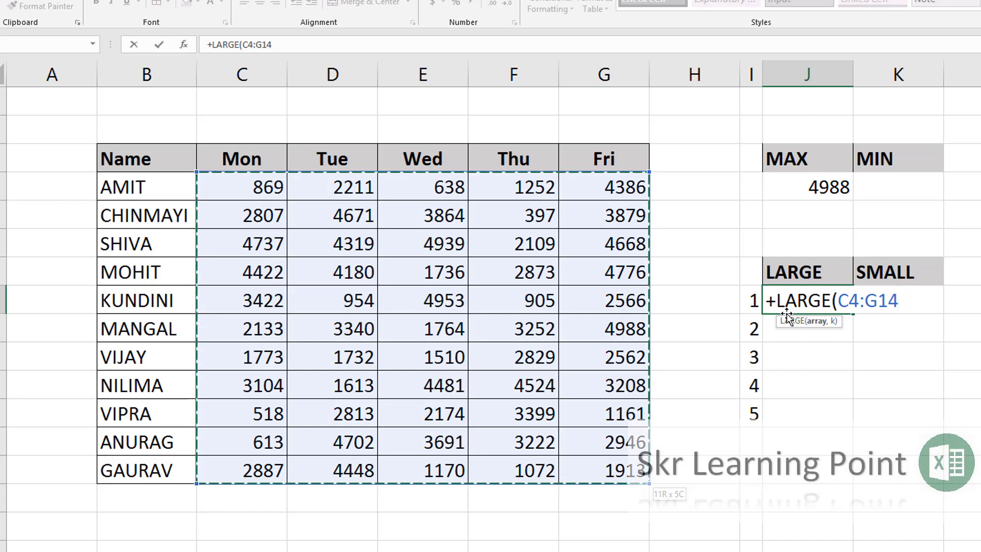
{"action": "type", "text": ","}
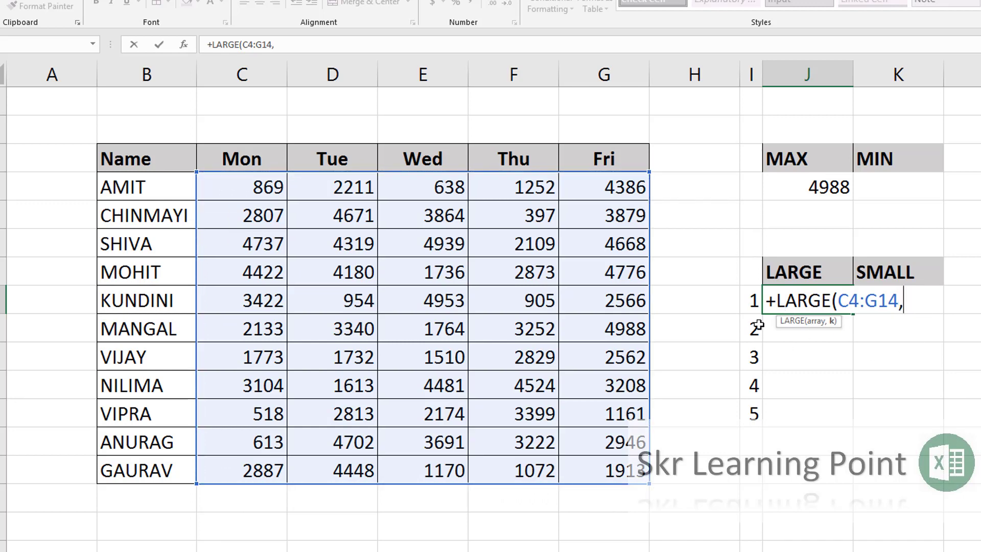
{"action": "left_click", "coordinate": [746, 301]}
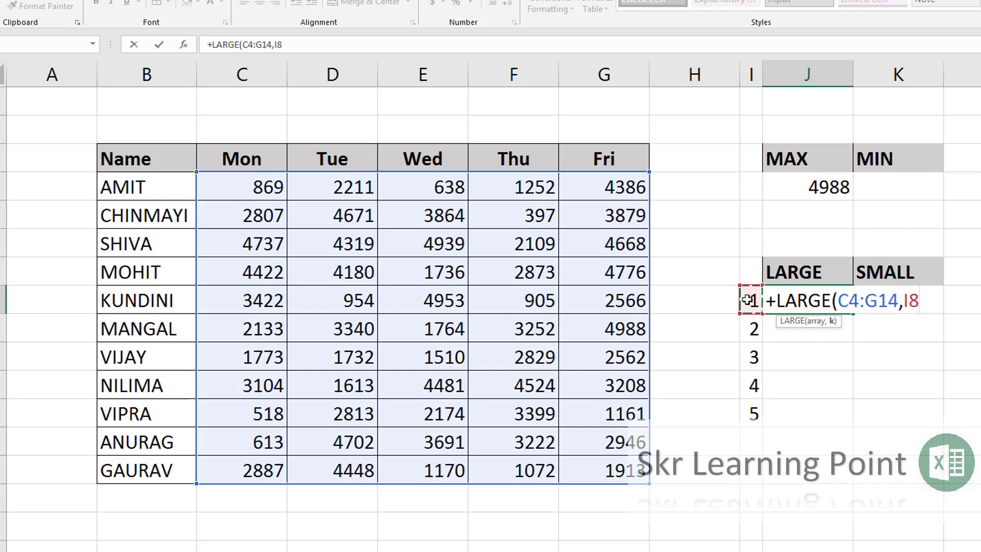
- Make the range absolute as $C$4:$G$14, enter it, and copy J8
{"action": "left_click", "coordinate": [855, 301]}
{"action": "key", "text": "F4"}
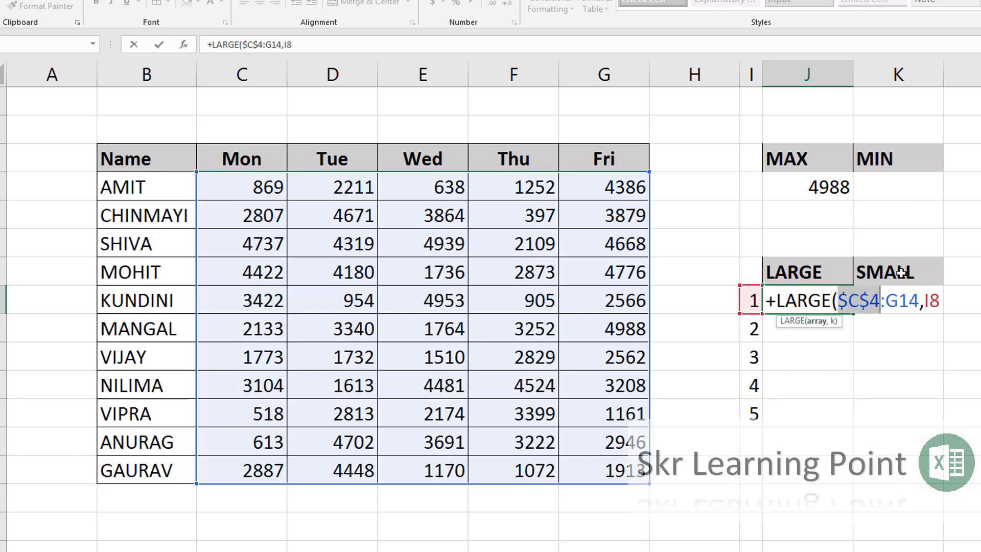
{"action": "left_click", "coordinate": [901, 300]}
{"action": "key", "text": "F4"}
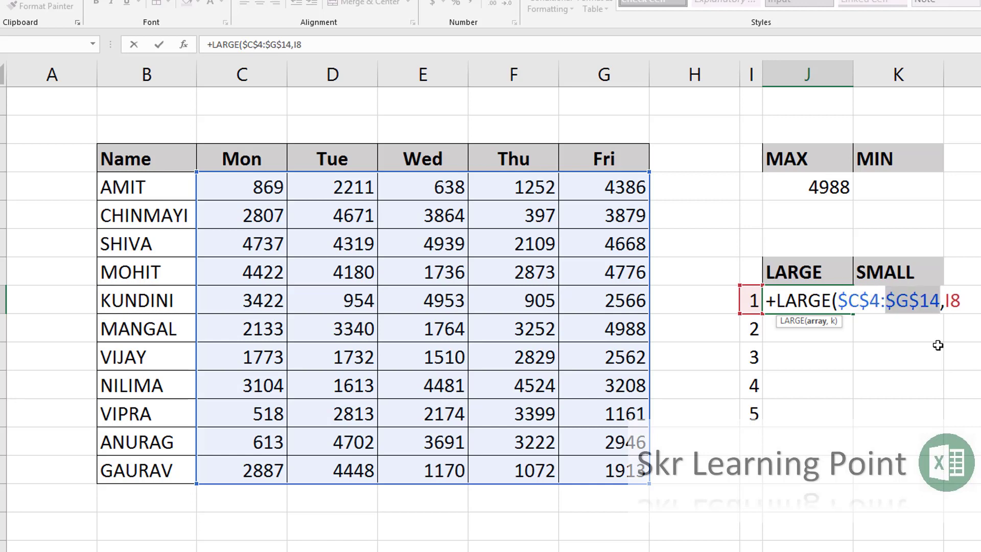
{"action": "key", "text": "Return"}
{"action": "key", "text": "Up"}
{"action": "key", "text": "ctrl+c"}
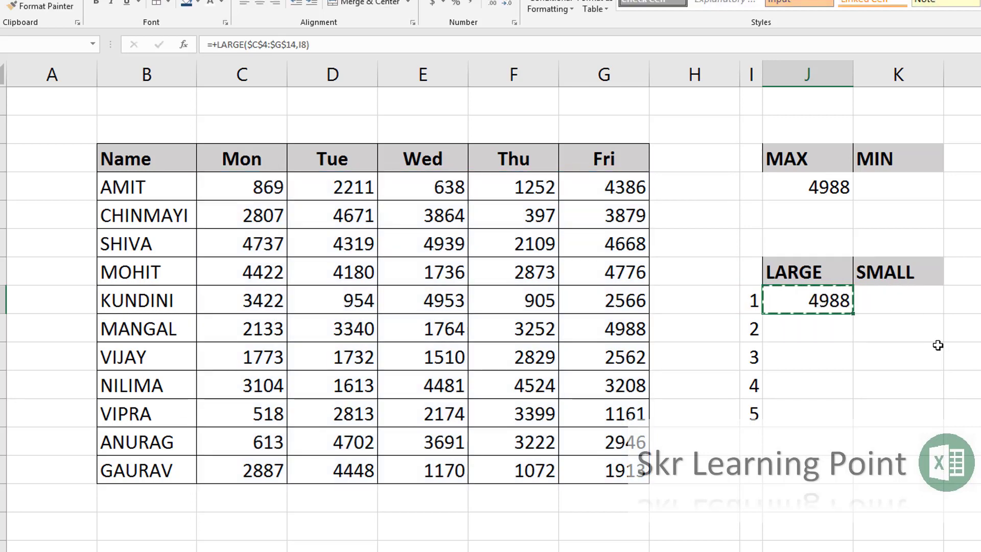
- Paste the LARGE formula from J8 into J9:J12 for ranks 2–5
{"action": "left_click", "coordinate": [843, 188]}
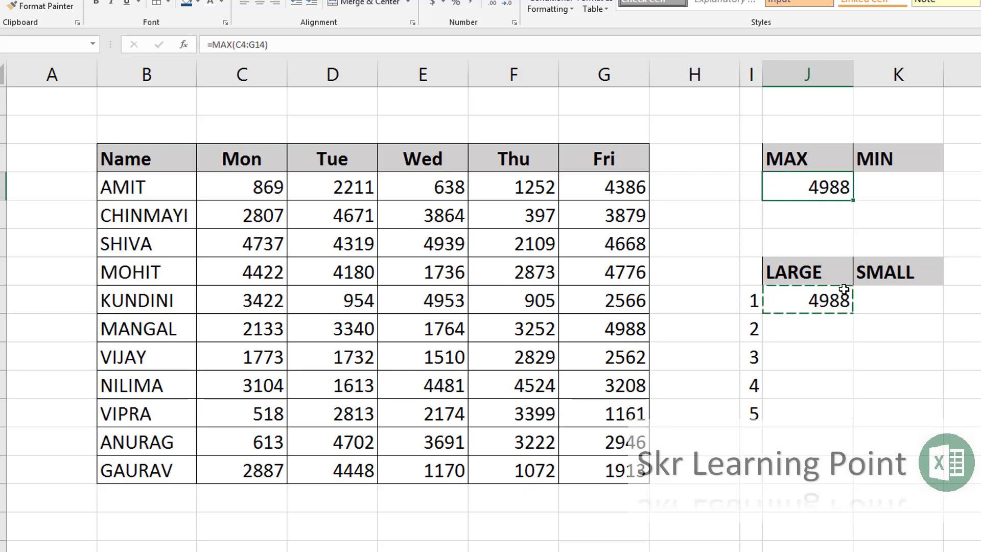
{"action": "left_click", "coordinate": [824, 306]}
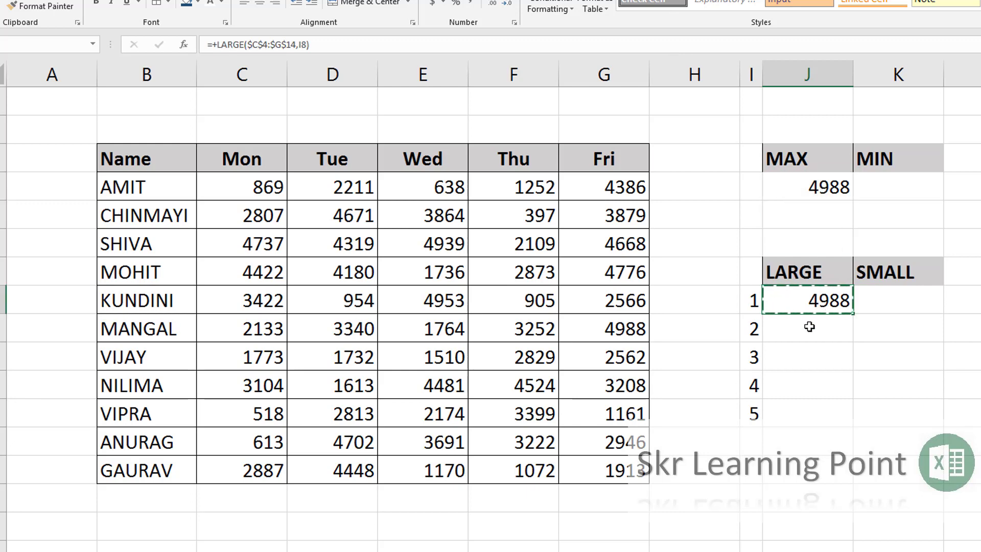
{"action": "left_click", "coordinate": [810, 327]}
{"action": "key", "text": "shift+Down"}
{"action": "key", "text": "shift+Down"}
{"action": "key", "text": "shift+Down"}
{"action": "key", "text": "ctrl+v"}
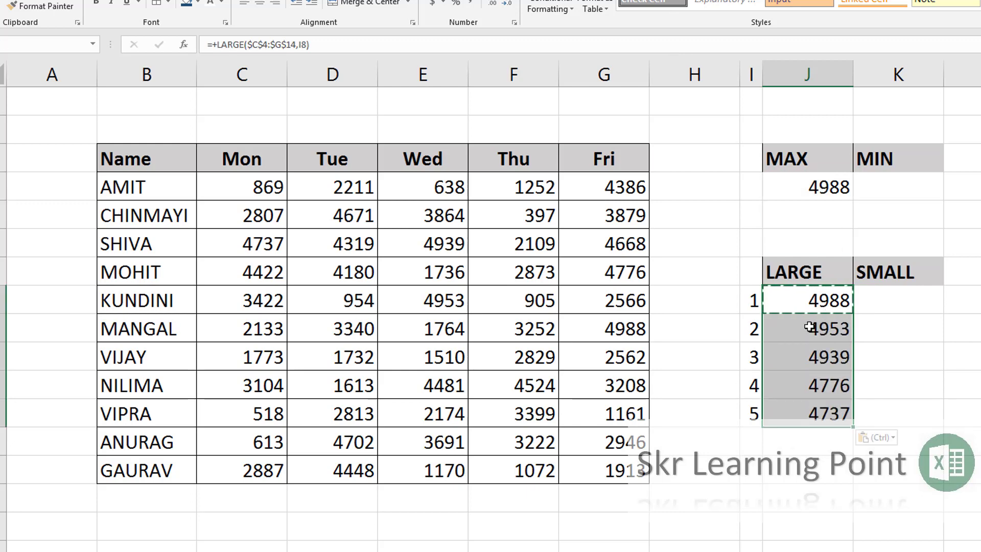
{"action": "key", "text": "Escape"}
- Check the five LARGE results in J8:J12: 4988, 4953, 4939, 4776 and 4737
{"action": "left_click", "coordinate": [810, 327]}
{"action": "key", "text": "Up"}
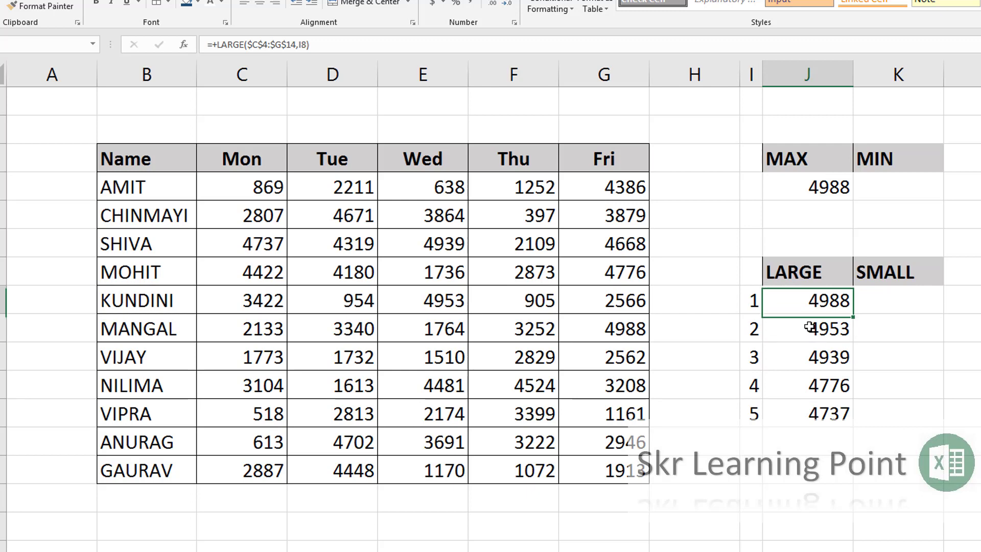
{"action": "key", "text": "shift+Down"}
{"action": "key", "text": "shift+Down"}
{"action": "key", "text": "shift+Down"}
{"action": "key", "text": "shift+Down"}
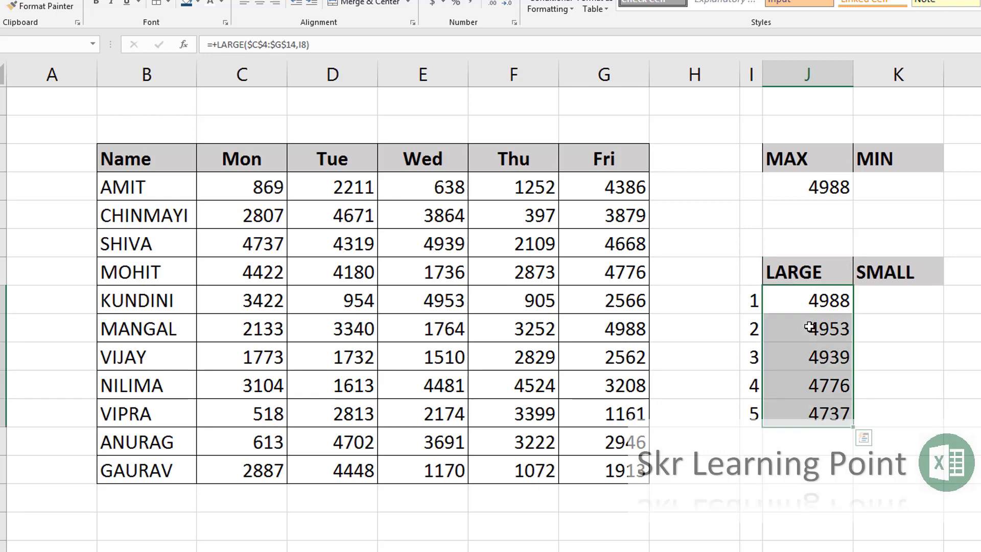
{"action": "left_click", "coordinate": [803, 188]}
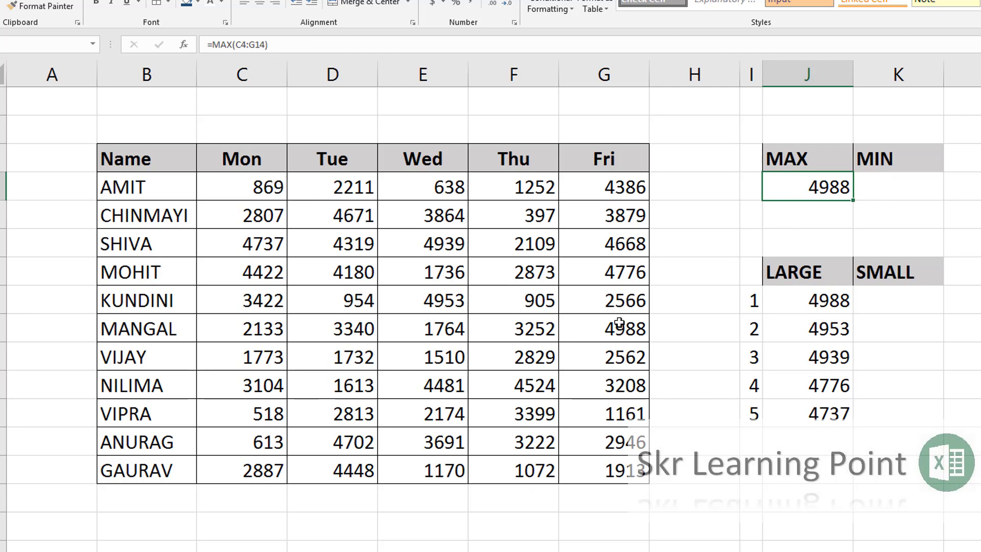
- Enter =+MIN(C4:G14) in K4, returning the lowest sale of 397
{"action": "left_click", "coordinate": [893, 187]}
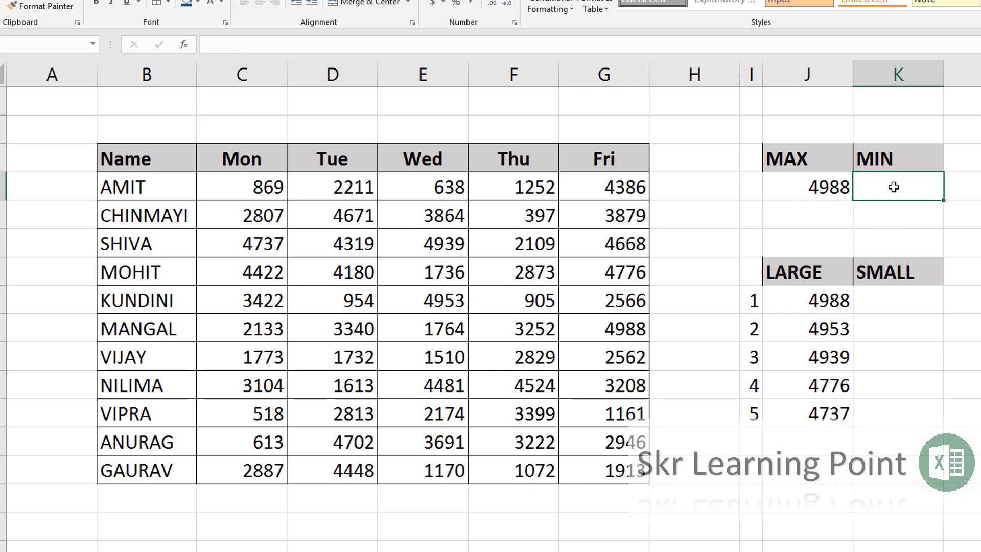
{"action": "type", "text": "+min"}
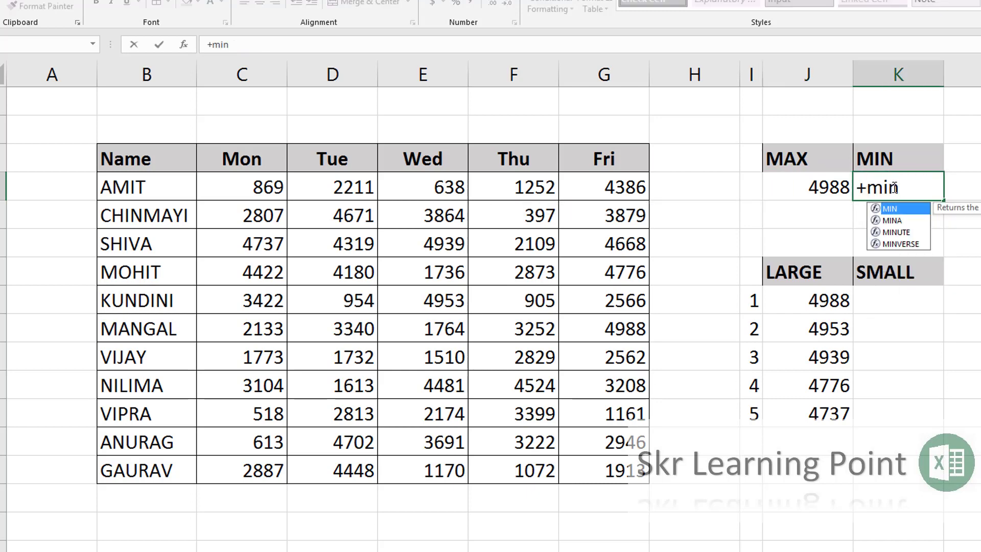
{"action": "type", "text": "("}
{"action": "mouse_move", "coordinate": [263, 179]}
{"action": "left_mouse_down"}
{"action": "mouse_move", "coordinate": [420, 199]}
{"action": "mouse_move", "coordinate": [591, 439]}
{"action": "left_mouse_up"}
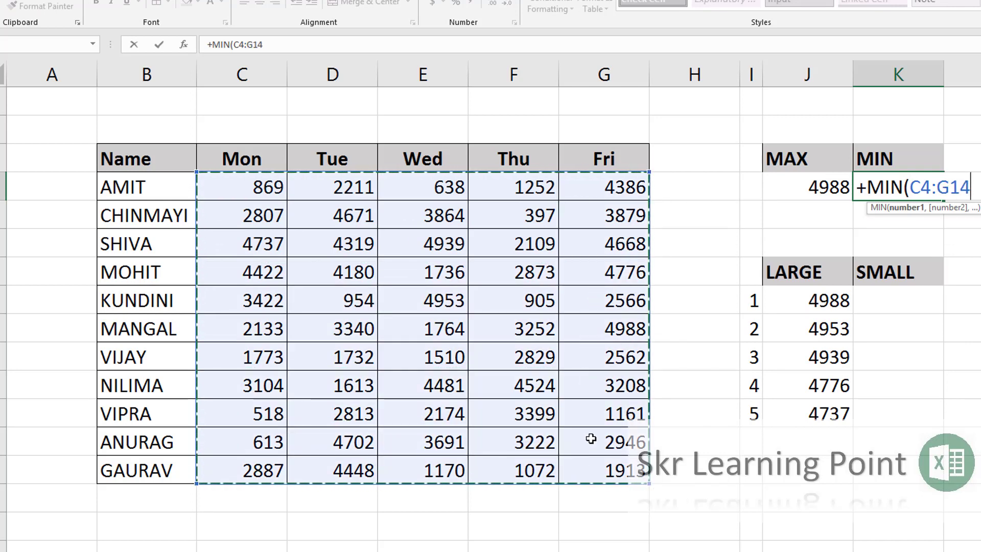
{"action": "key", "text": "Return"}
{"action": "key", "text": "Up"}
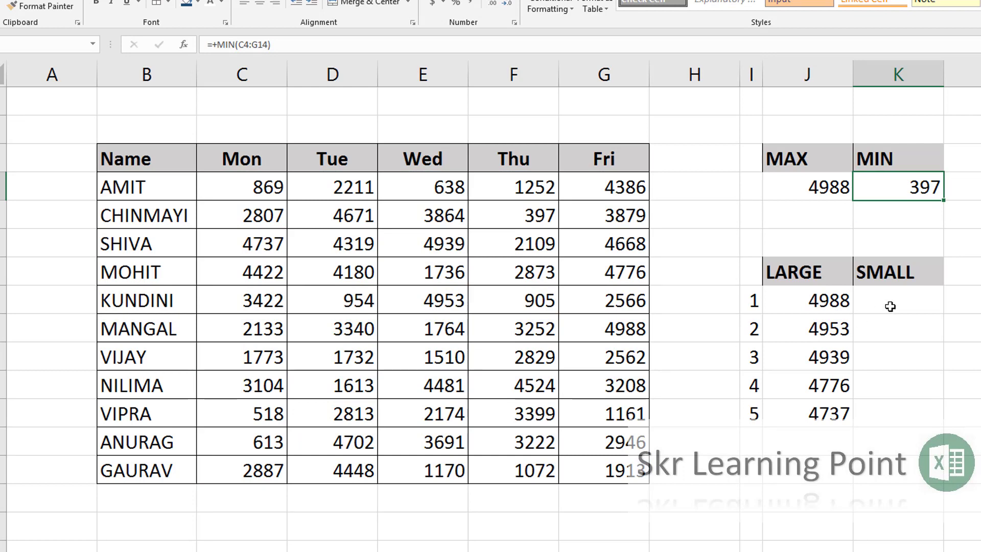
{"action": "left_click", "coordinate": [890, 306]}
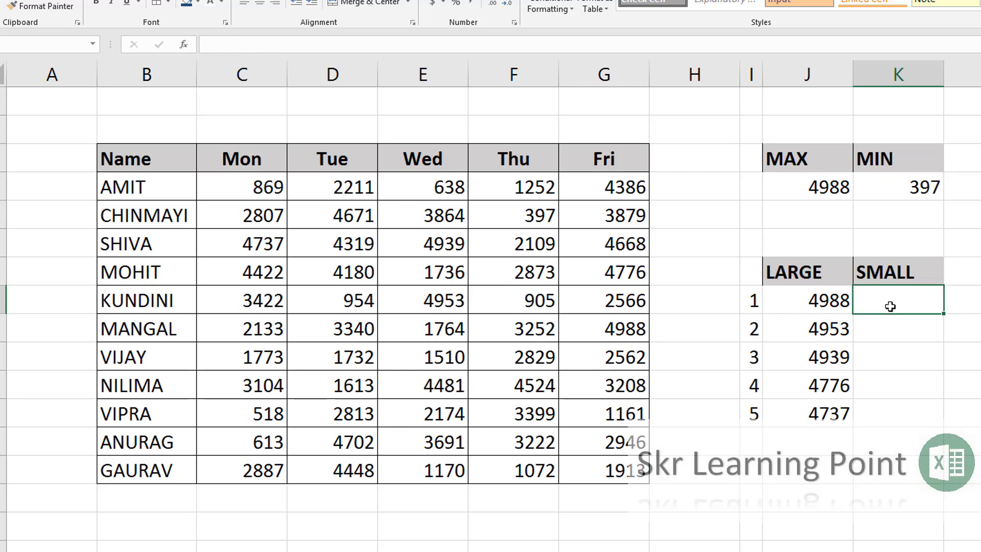
- Enter =SMALL($C$4:$G$14,I8) in K8, returning 397, and copy it
{"action": "type", "text": "=s"}
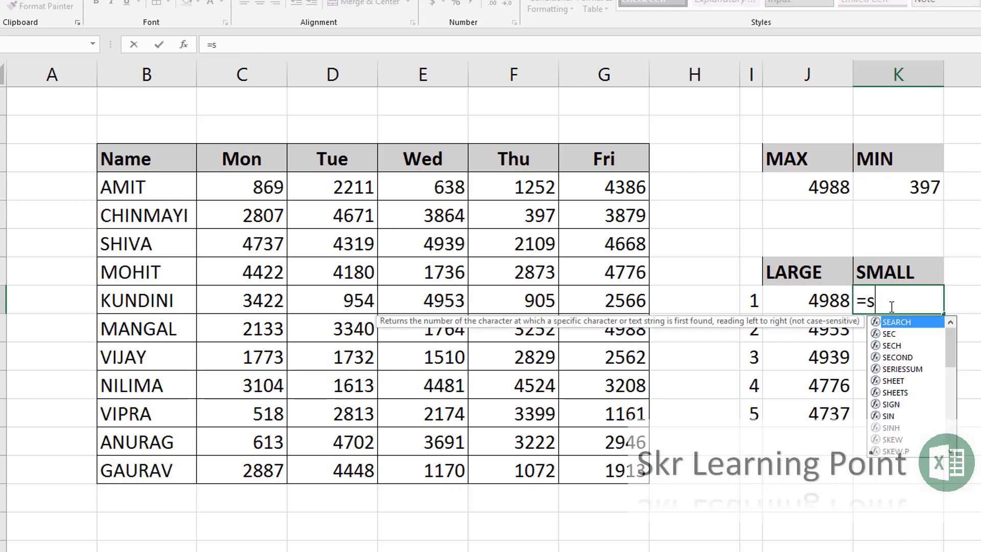
{"action": "type", "text": "ma"}
{"action": "key", "text": "Tab"}
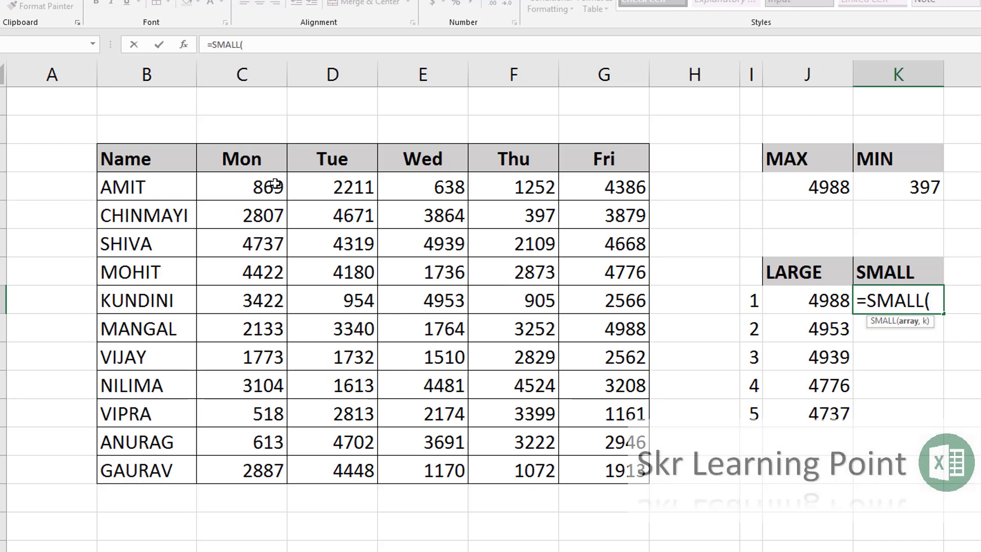
{"action": "left_click_drag", "start_coordinate": [275, 183], "coordinate": [605, 468]}
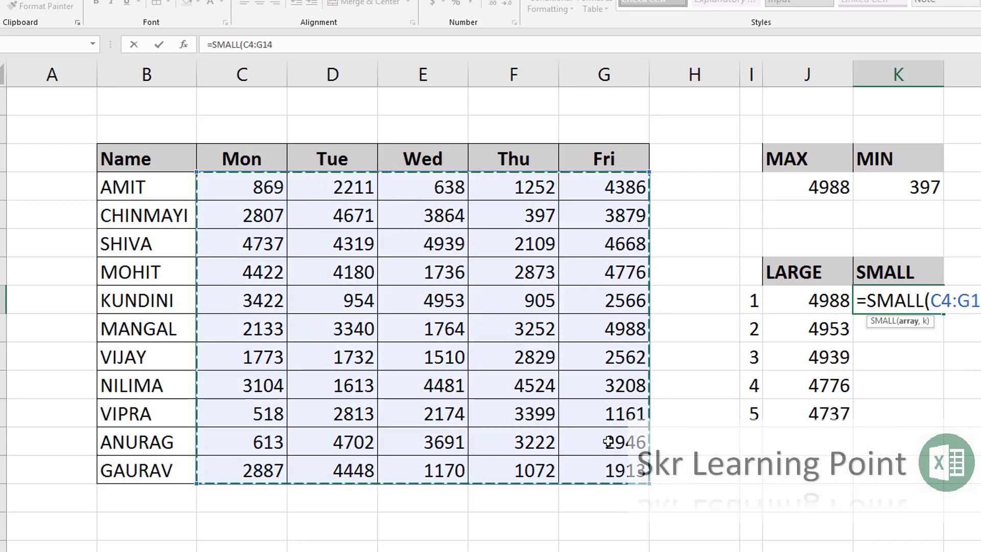
{"action": "key", "text": "F4"}
{"action": "type", "text": "$G$14,"}
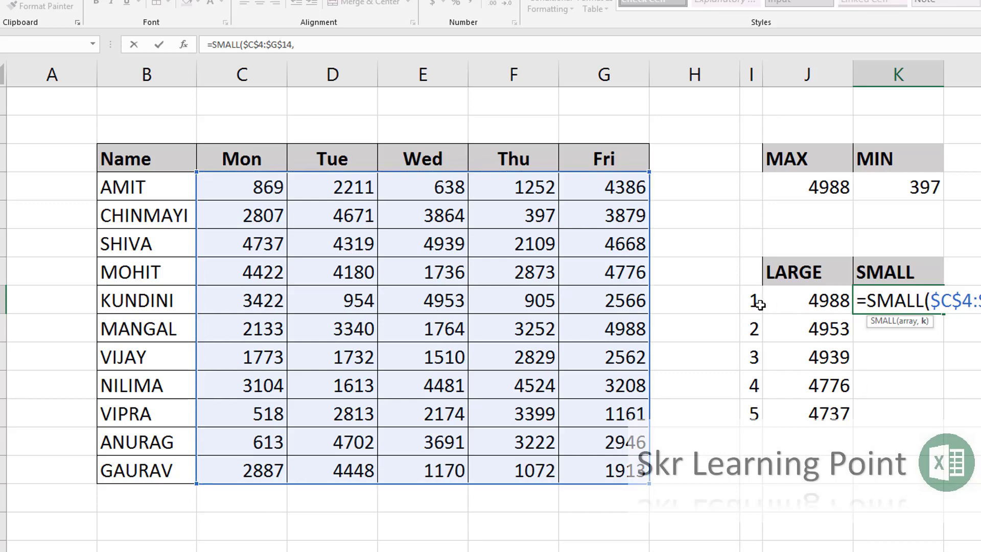
{"action": "key", "text": "ctrl+Return"}
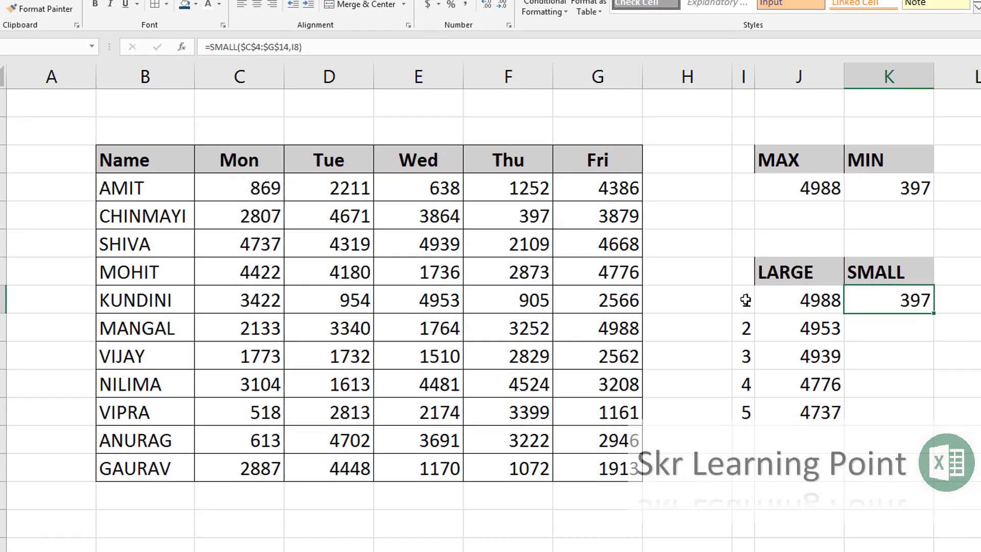
{"action": "key", "text": "ctrl+c"}
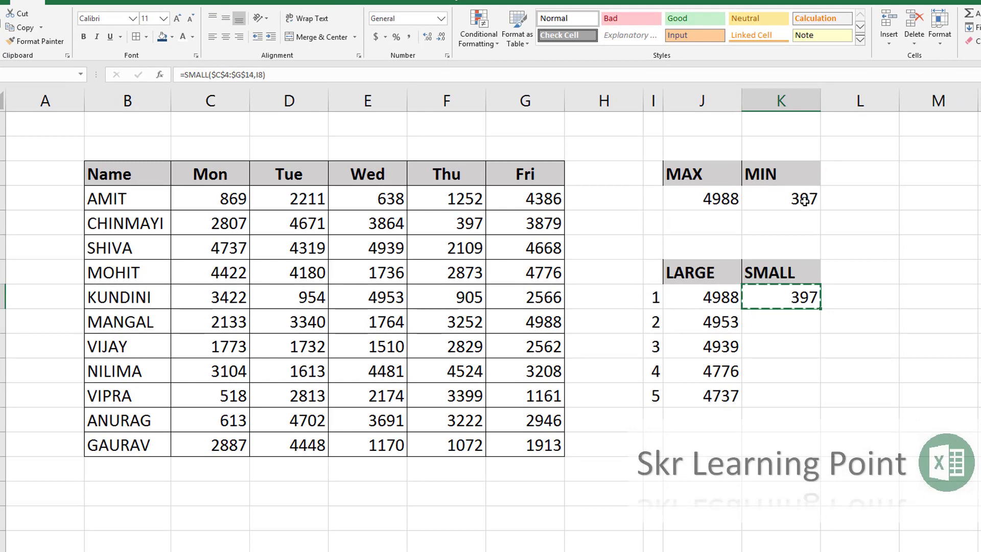
- Paste the SMALL formula down K8:K12, filling ranks 2–5 with 518, 613, 638 and 869
{"action": "left_click", "coordinate": [797, 235]}
{"action": "left_click", "coordinate": [801, 200]}
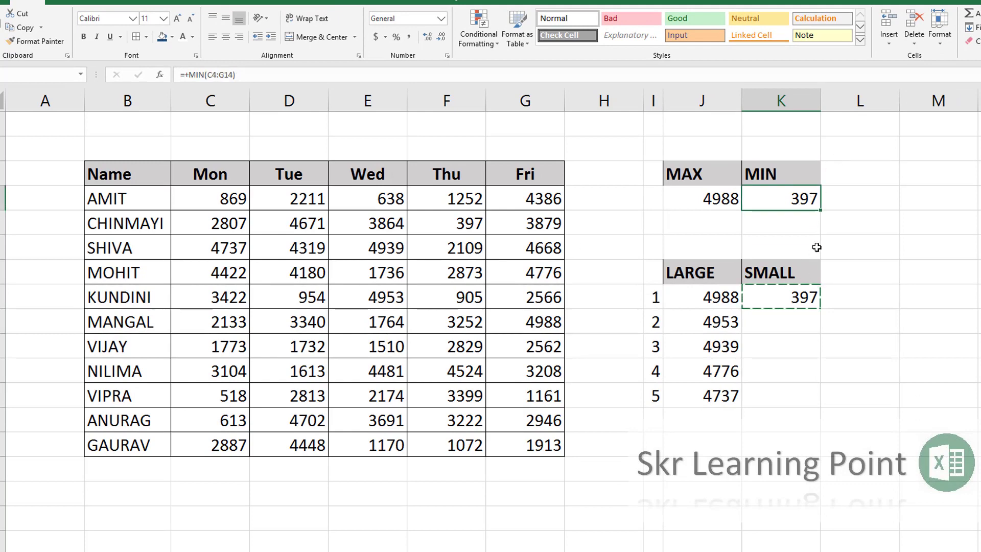
{"action": "left_click", "coordinate": [790, 289]}
{"action": "key", "text": "shift+Down"}
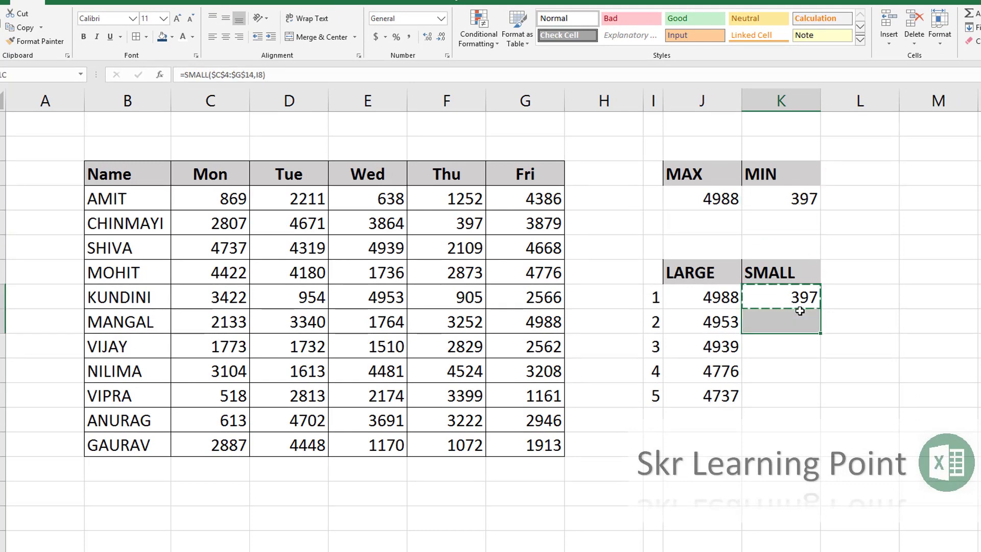
{"action": "key", "text": "shift+Down"}
{"action": "key", "text": "shift+Down"}
{"action": "key", "text": "shift+Down"}
{"action": "key", "text": "ctrl+v"}
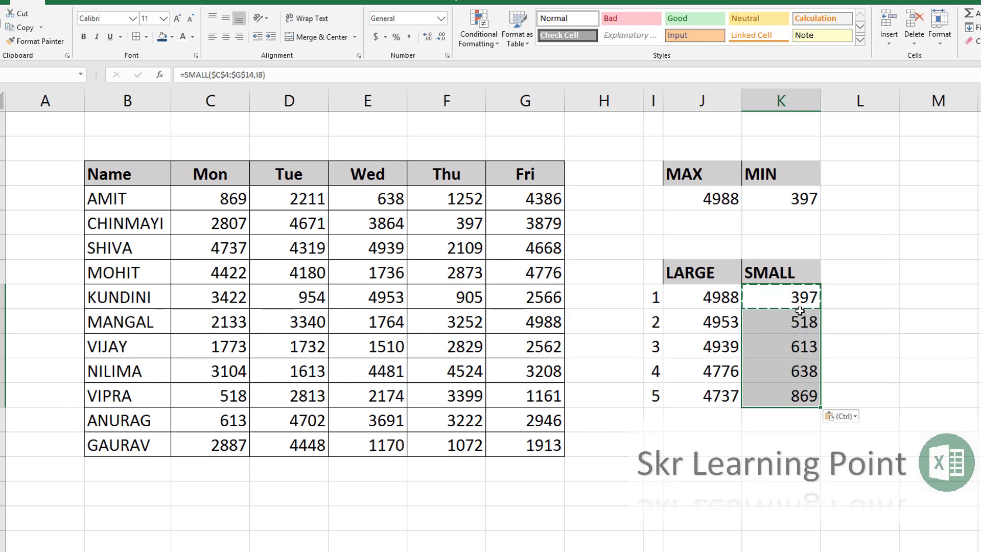
{"action": "key", "text": "Down"}
{"action": "key", "text": "Down"}
{"action": "key", "text": "Down"}
{"action": "key", "text": "Down"}
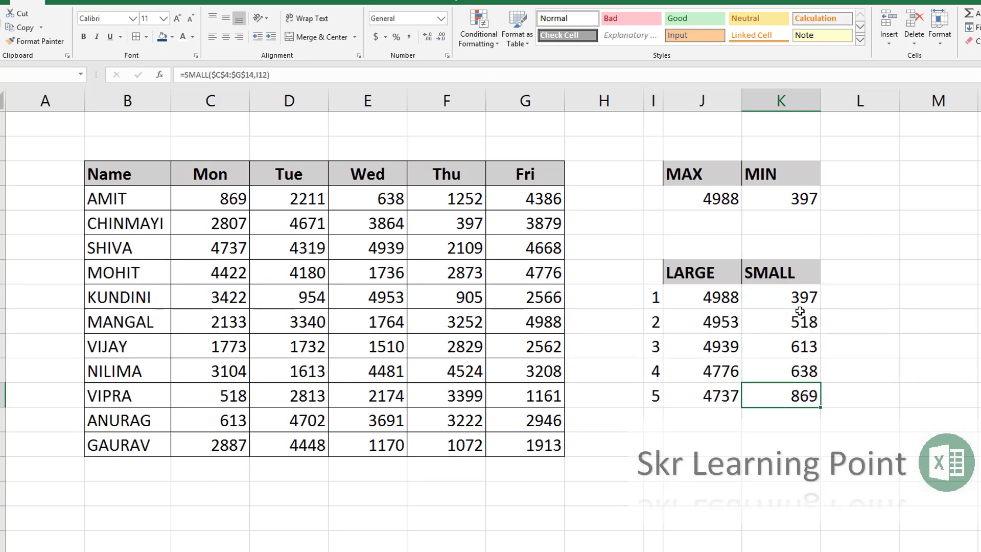
{"action": "left_click", "coordinate": [799, 308]}
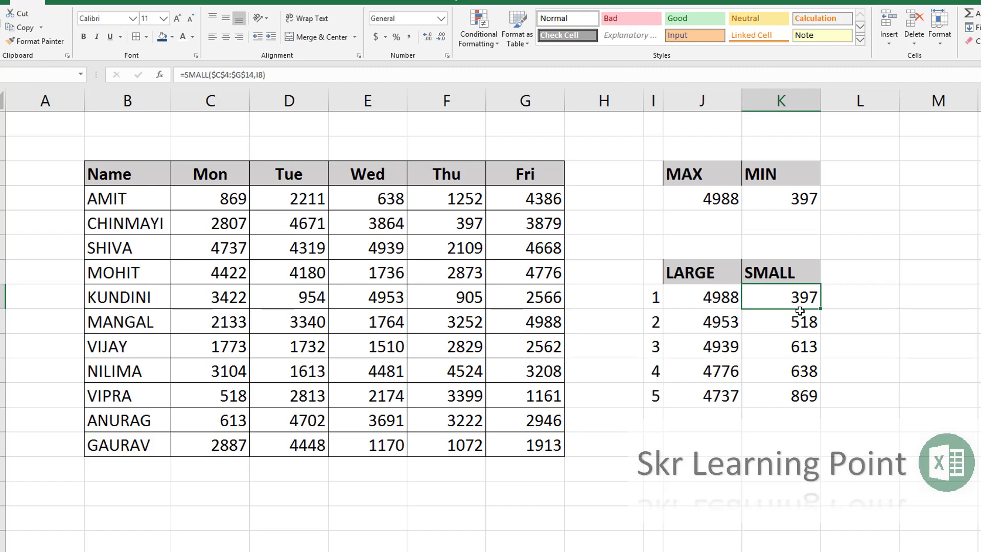